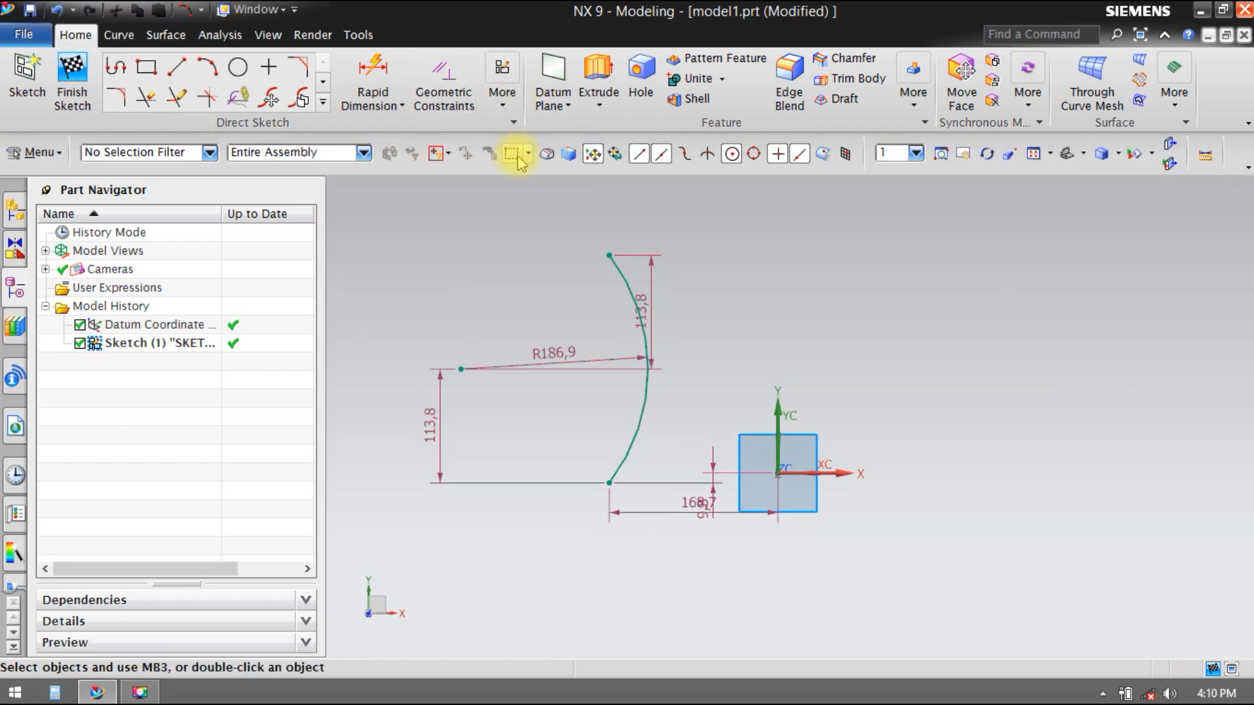
- Delete the existing dimensioned arc and draw a new three-point arc from about (-160, 195) down to the X axis, bulging toward the Y axis
click(502, 91)
click(519, 275)
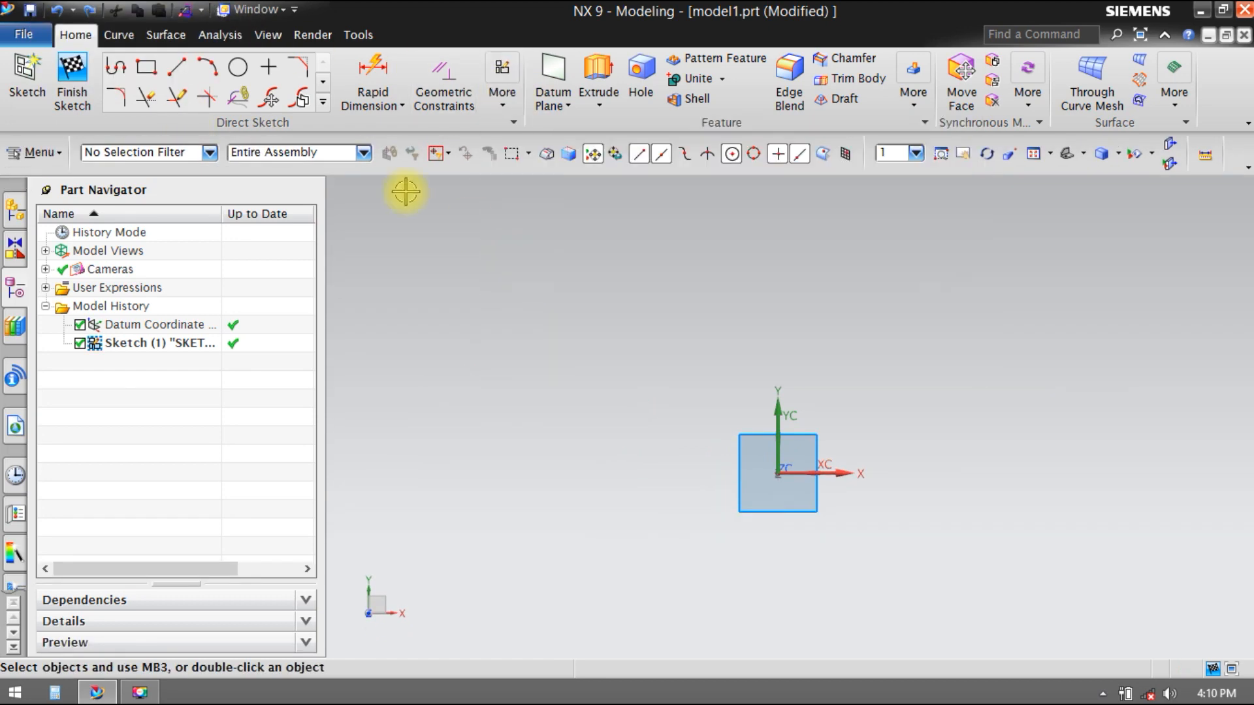
click(207, 66)
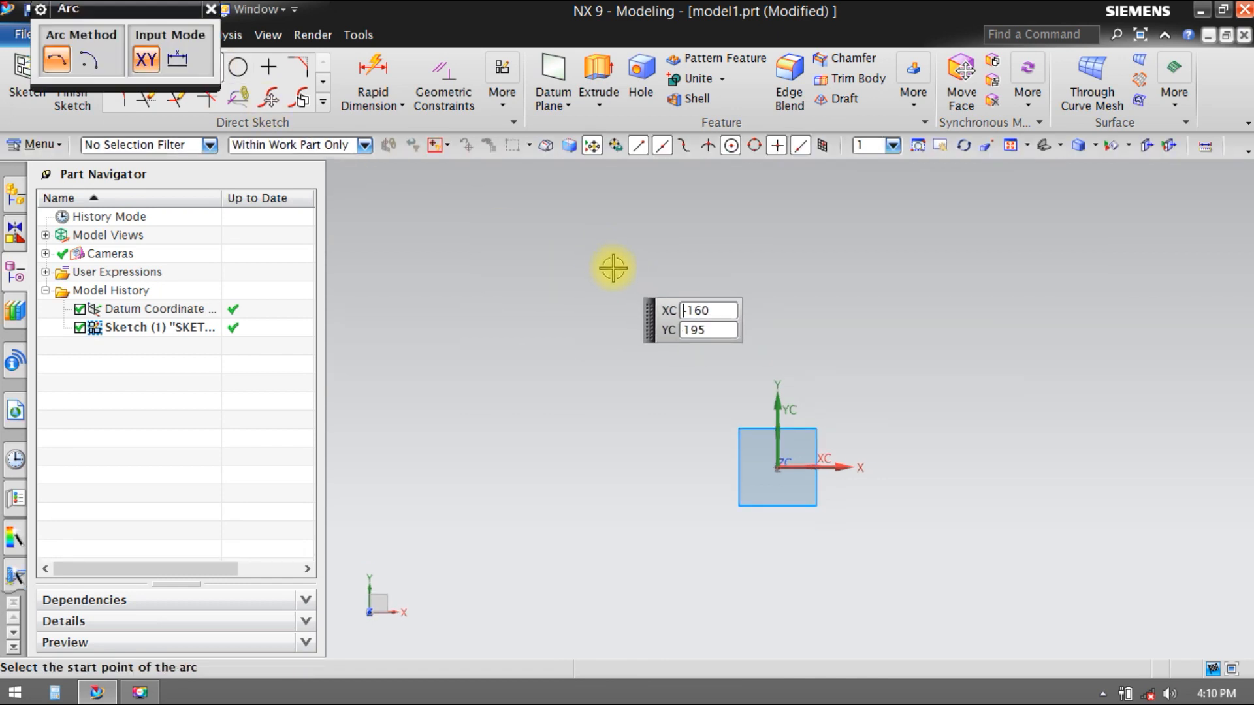
click(614, 271)
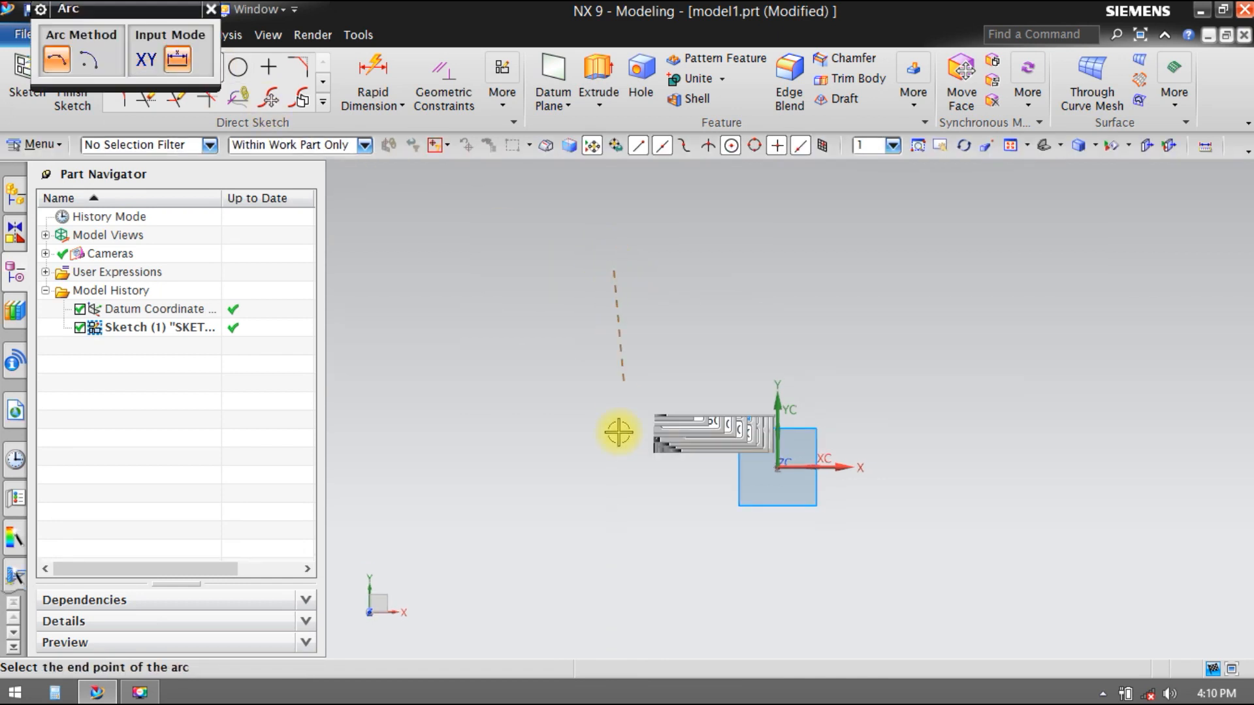
click(614, 467)
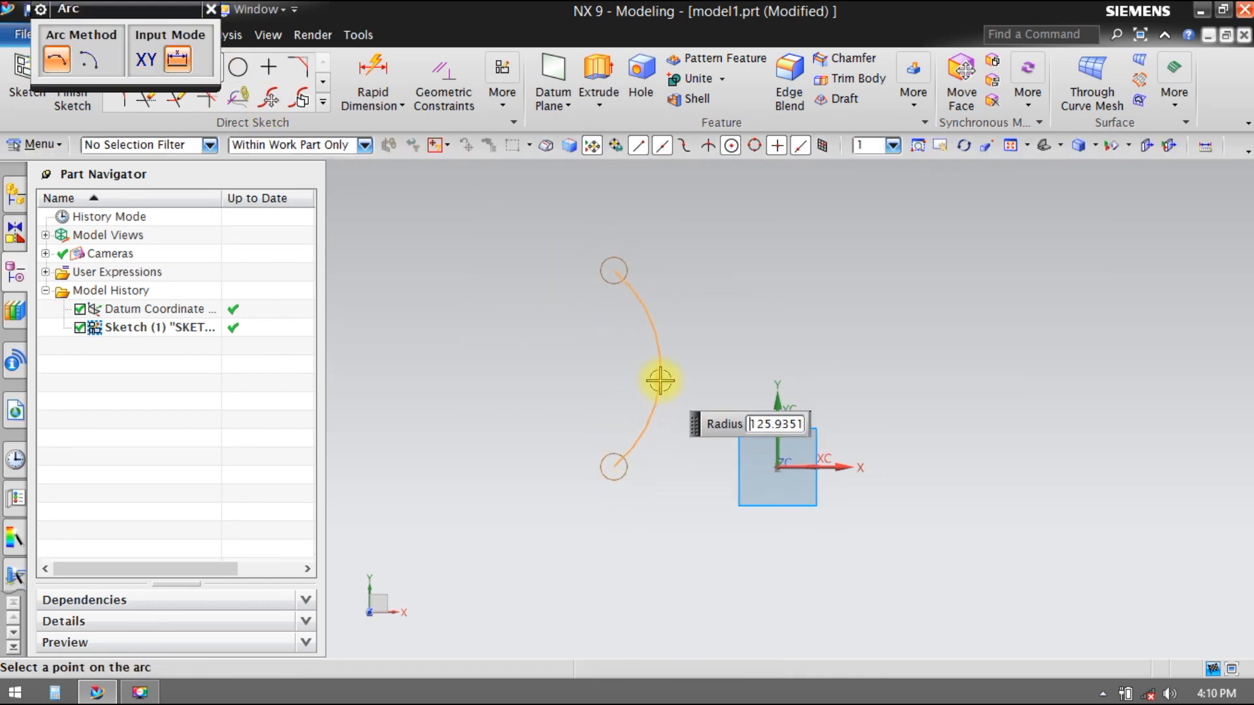
click(651, 380)
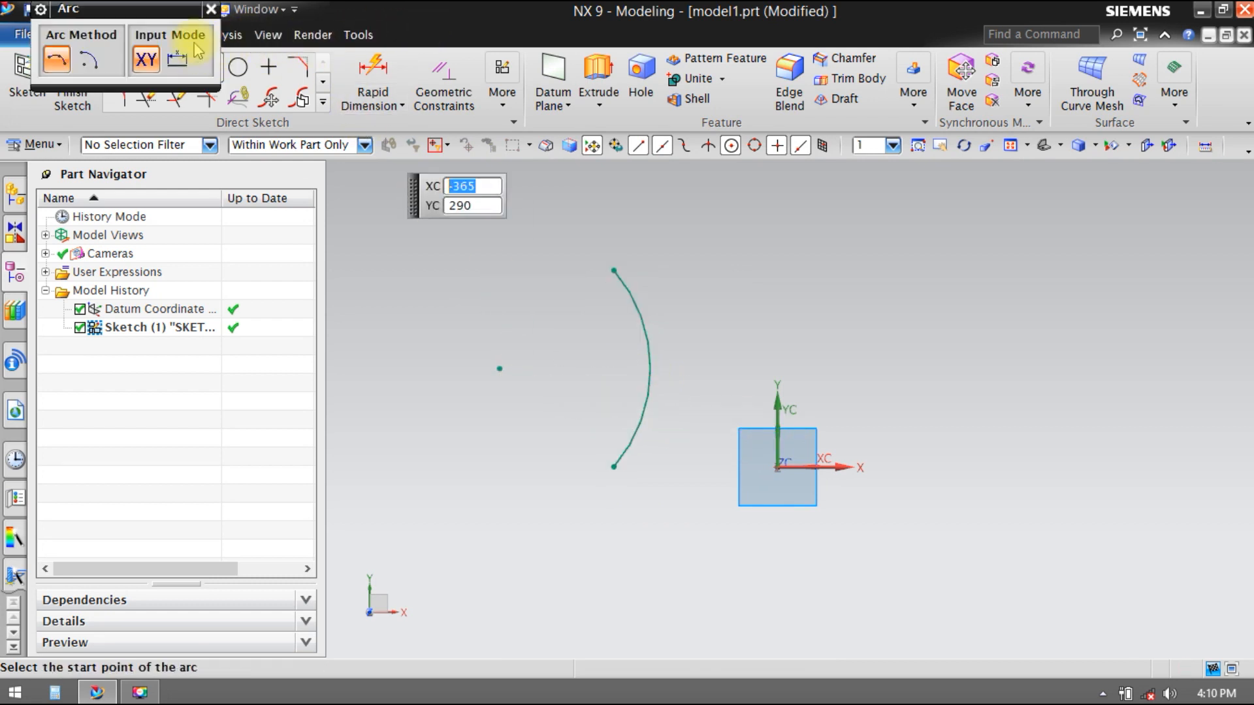
click(209, 13)
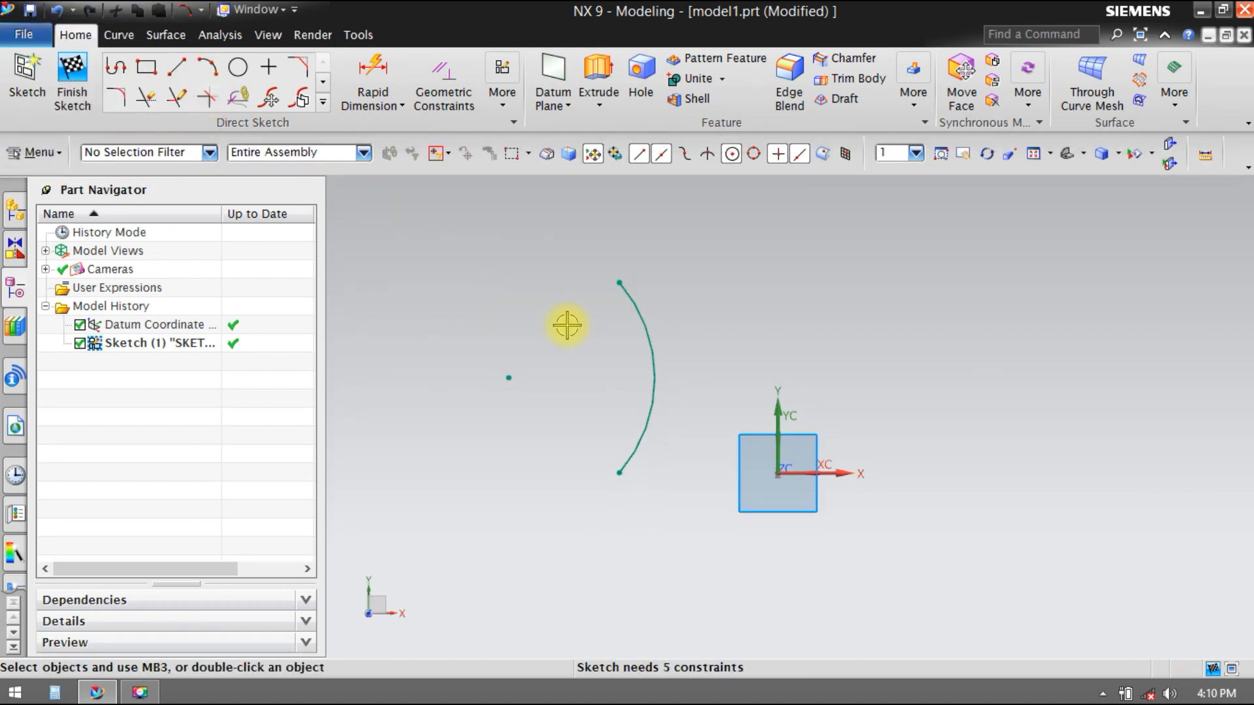
- Draw a horizontal line about 159 mm long from the arc's lower endpoint to the datum origin, and finish the sketch
click(186, 74)
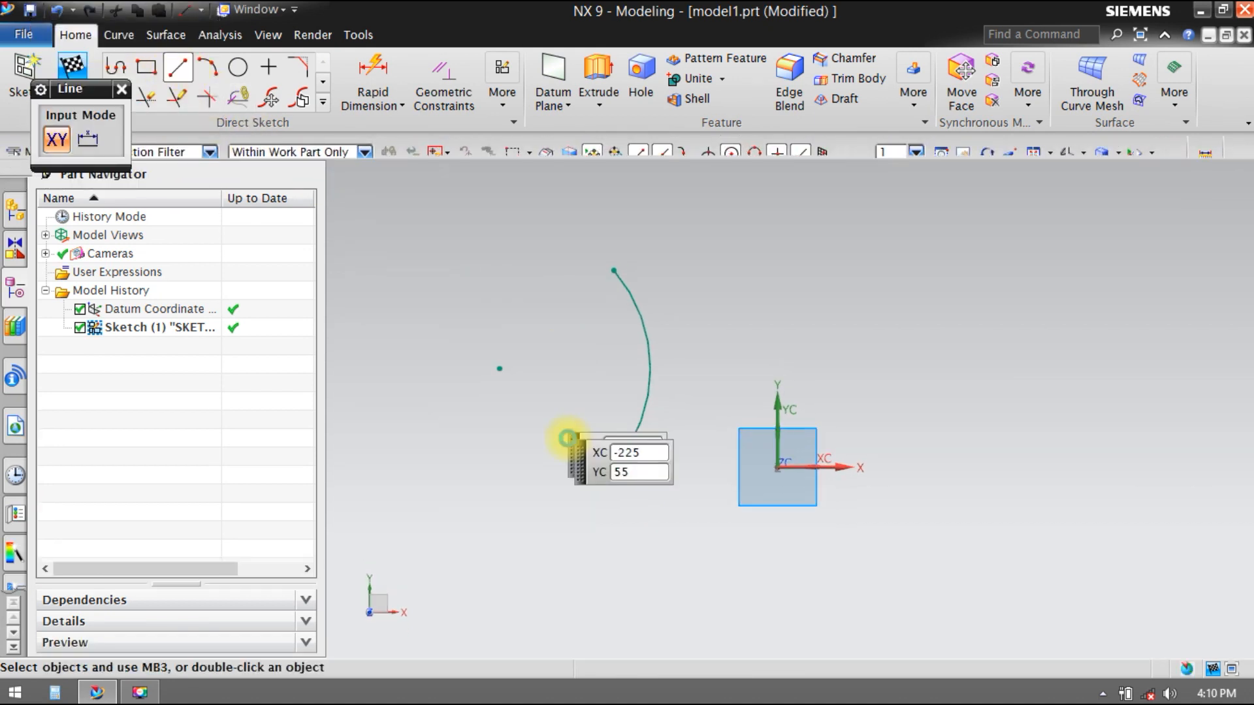
click(614, 467)
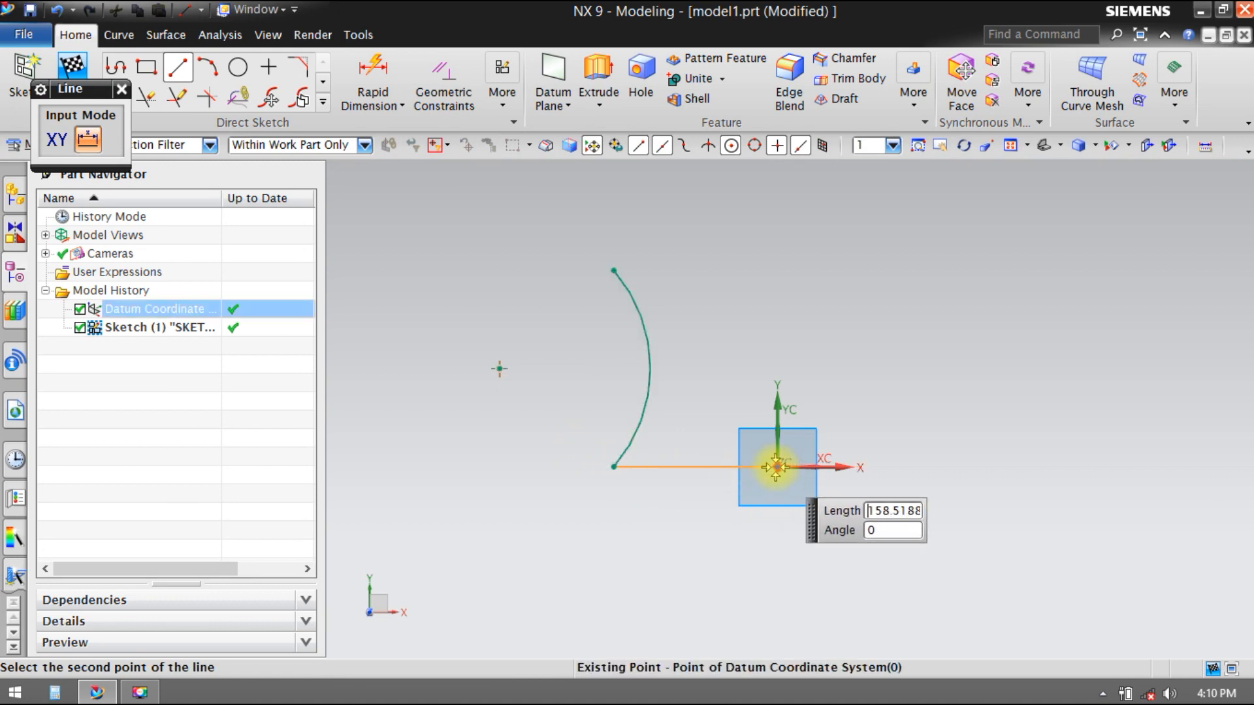
click(777, 466)
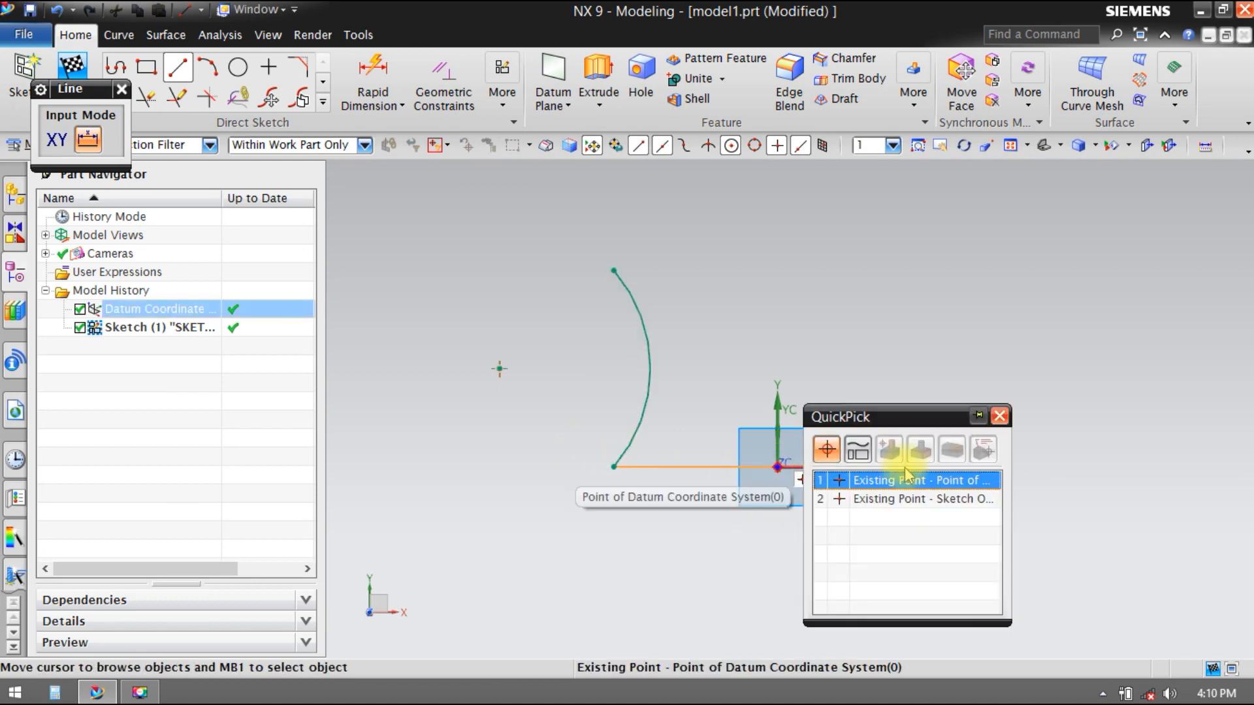
click(850, 553)
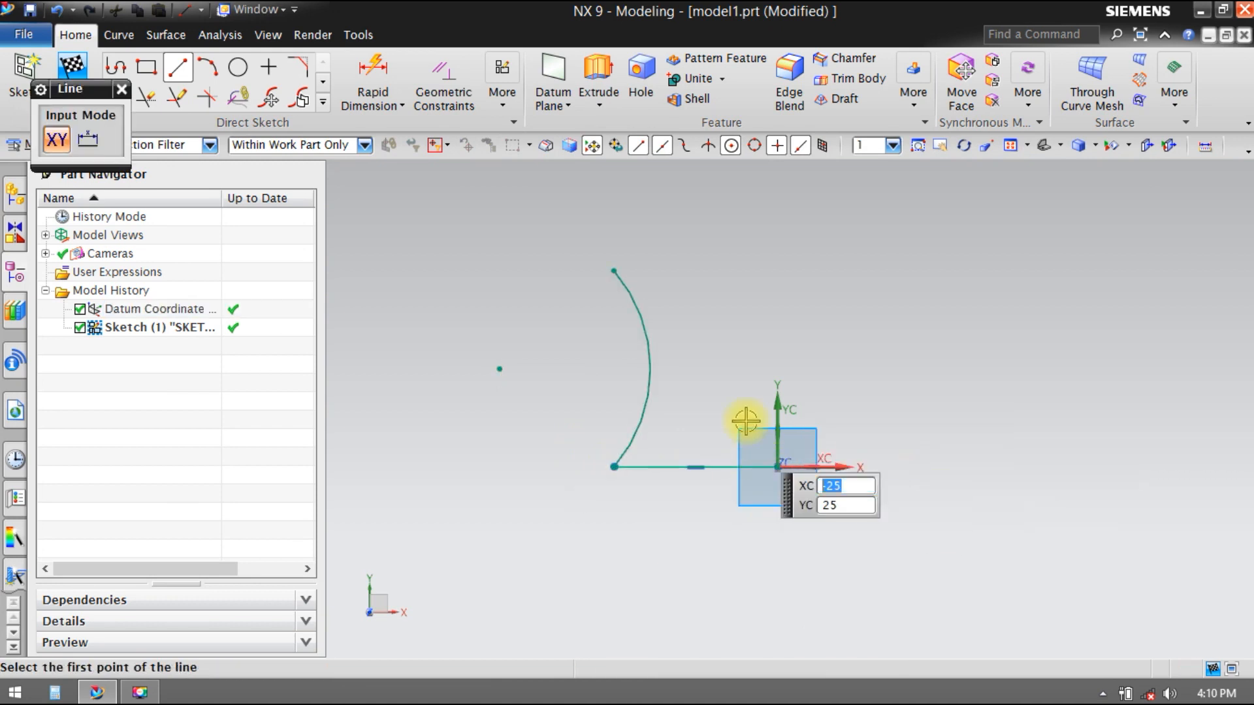
click(122, 89)
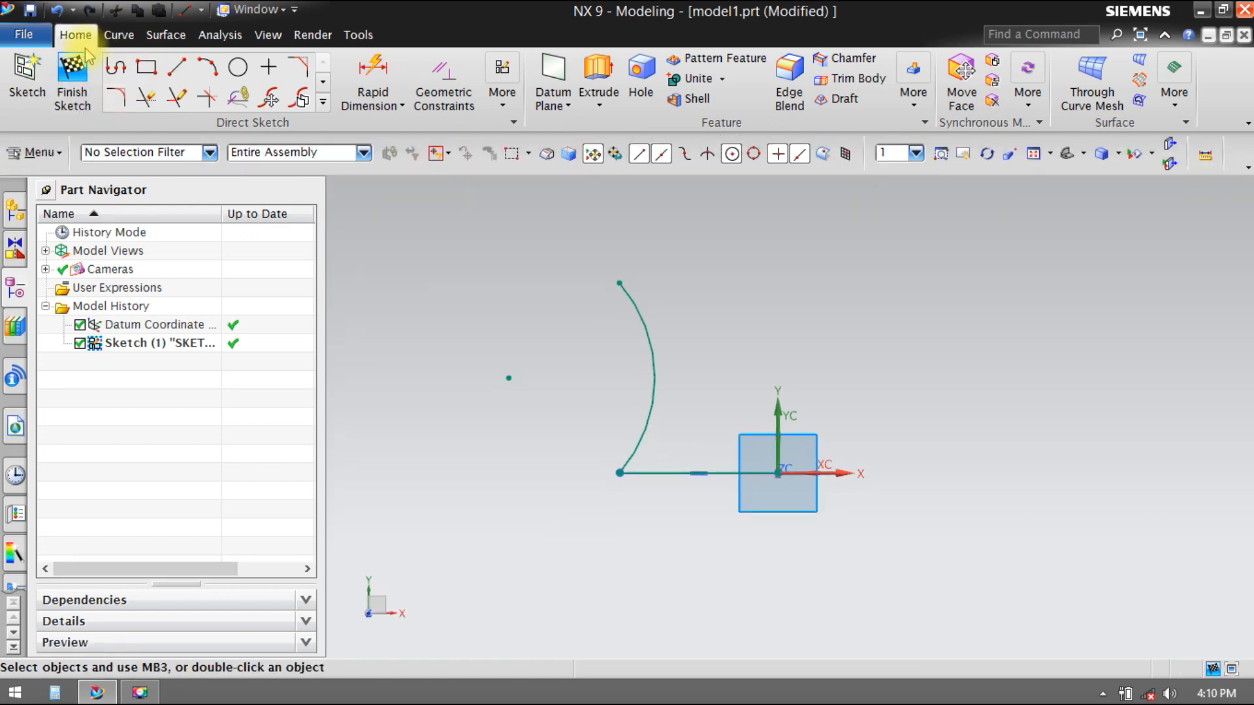
click(73, 67)
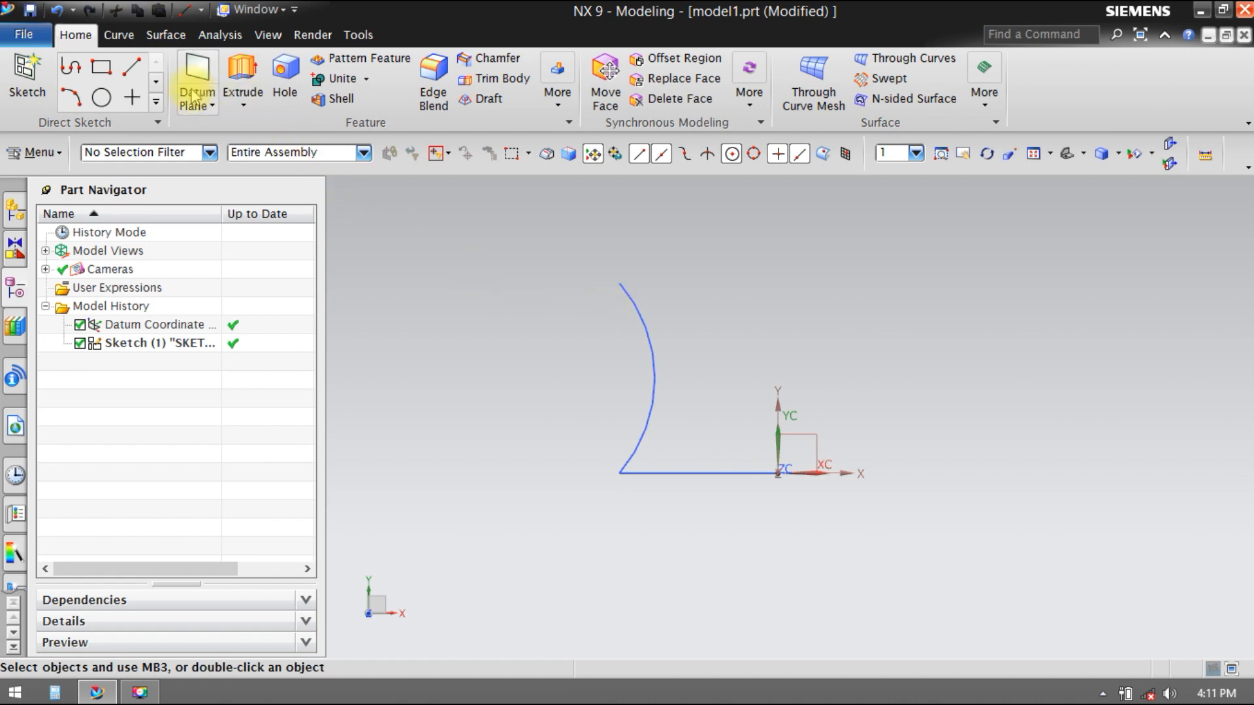
- Revolve the arc and line from 0 to 360 degrees about the Y axis through the origin, with Boolean None
click(243, 106)
click(299, 151)
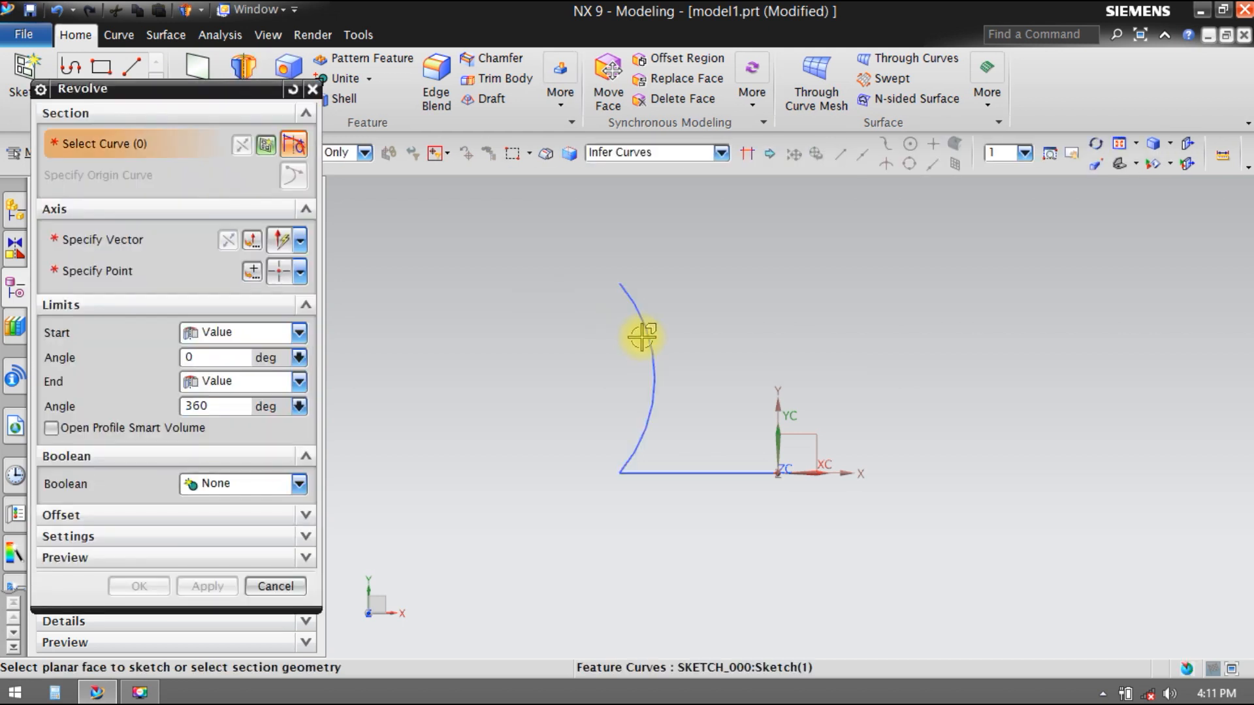
click(642, 333)
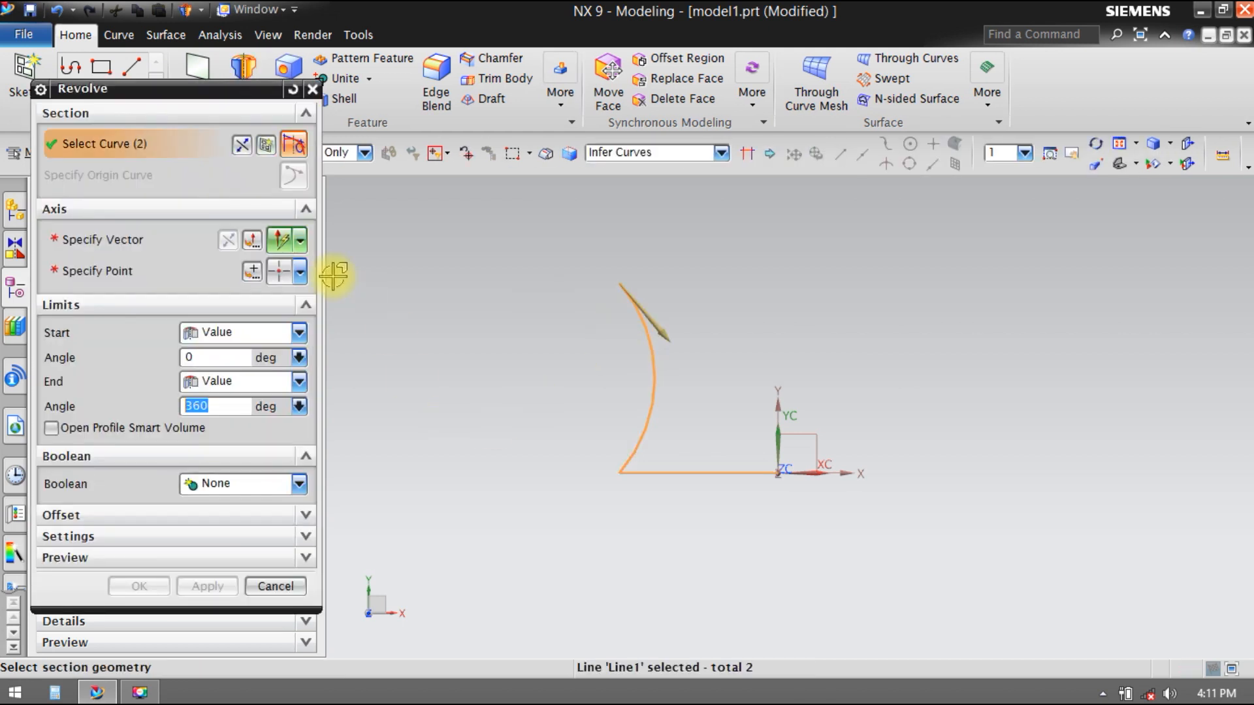
click(106, 245)
click(795, 369)
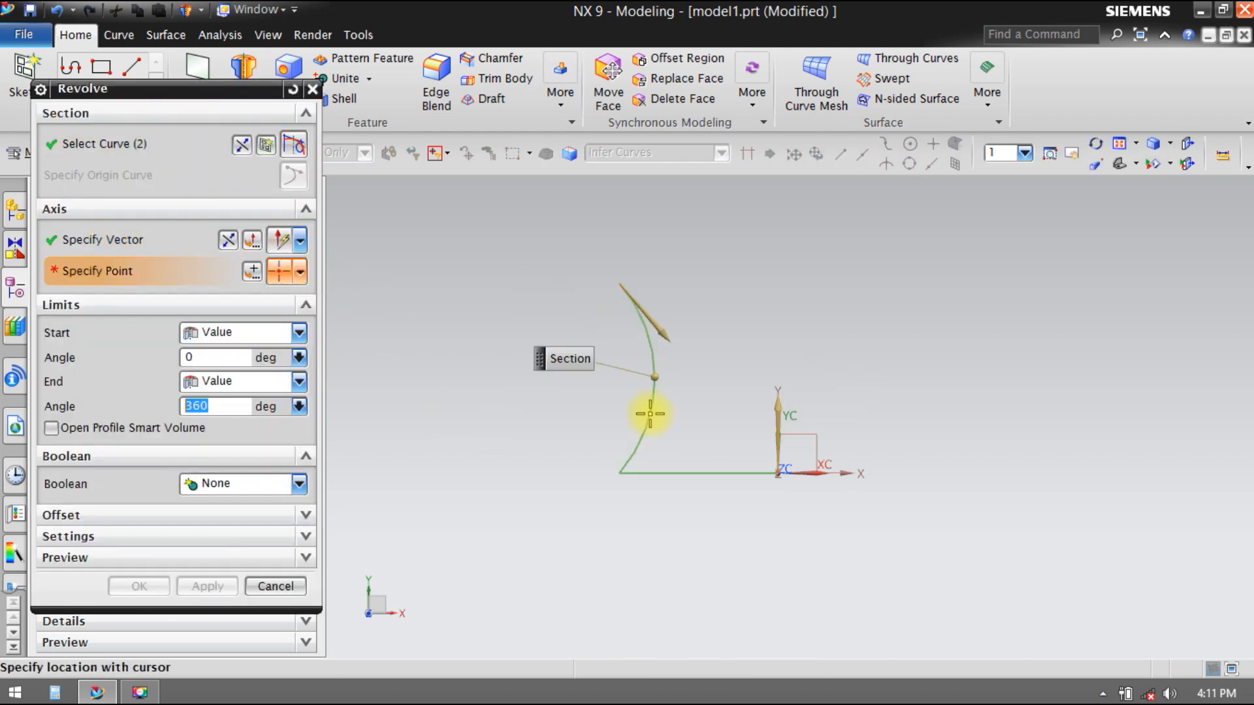
click(252, 271)
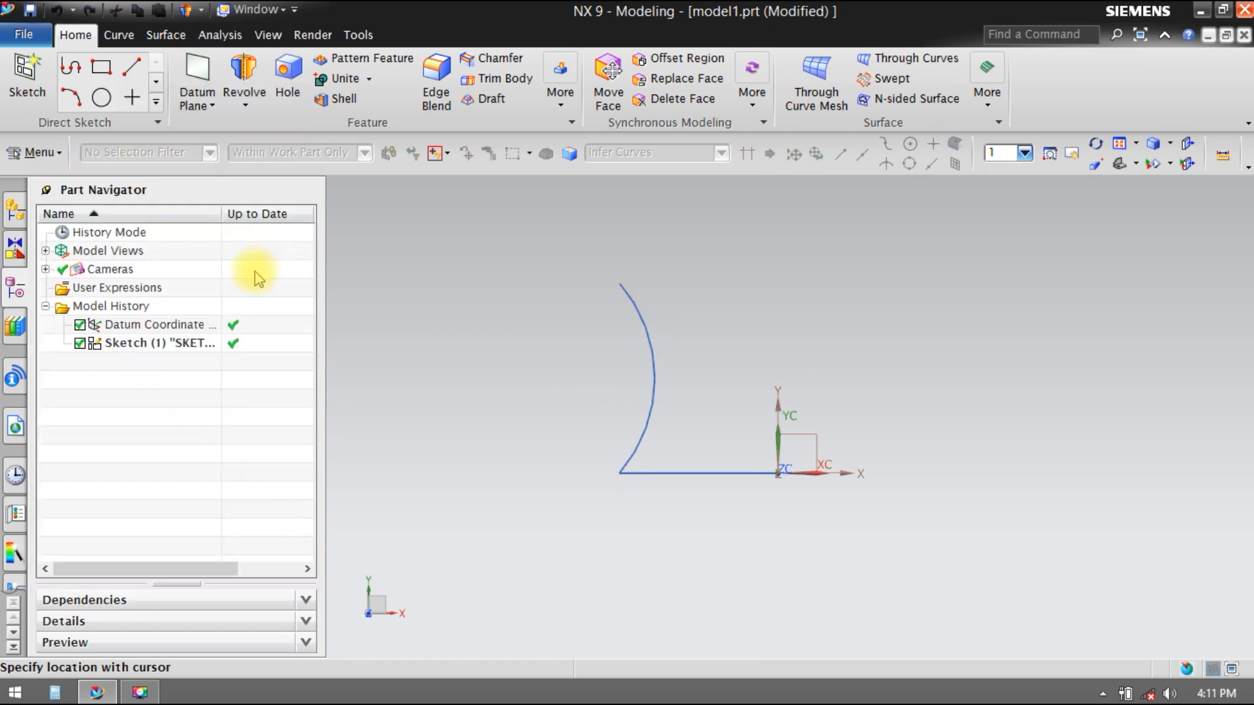
click(201, 425)
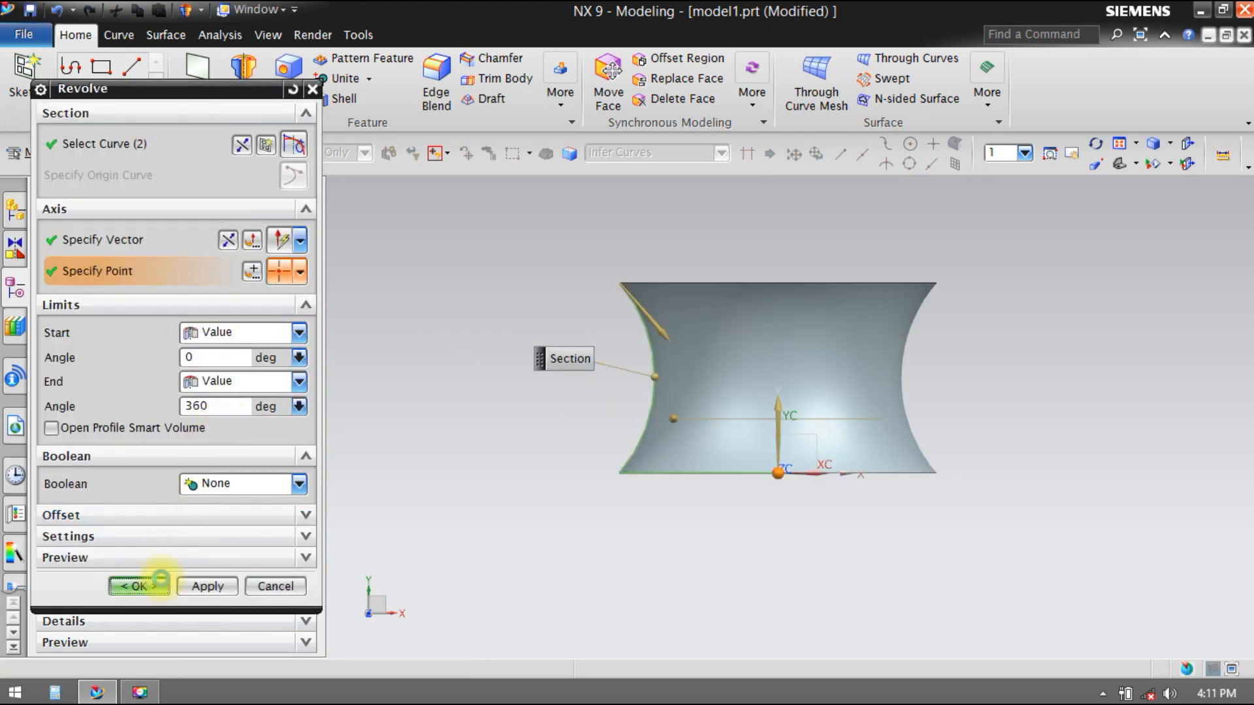
click(140, 586)
scroll(854, 426, down, 1)
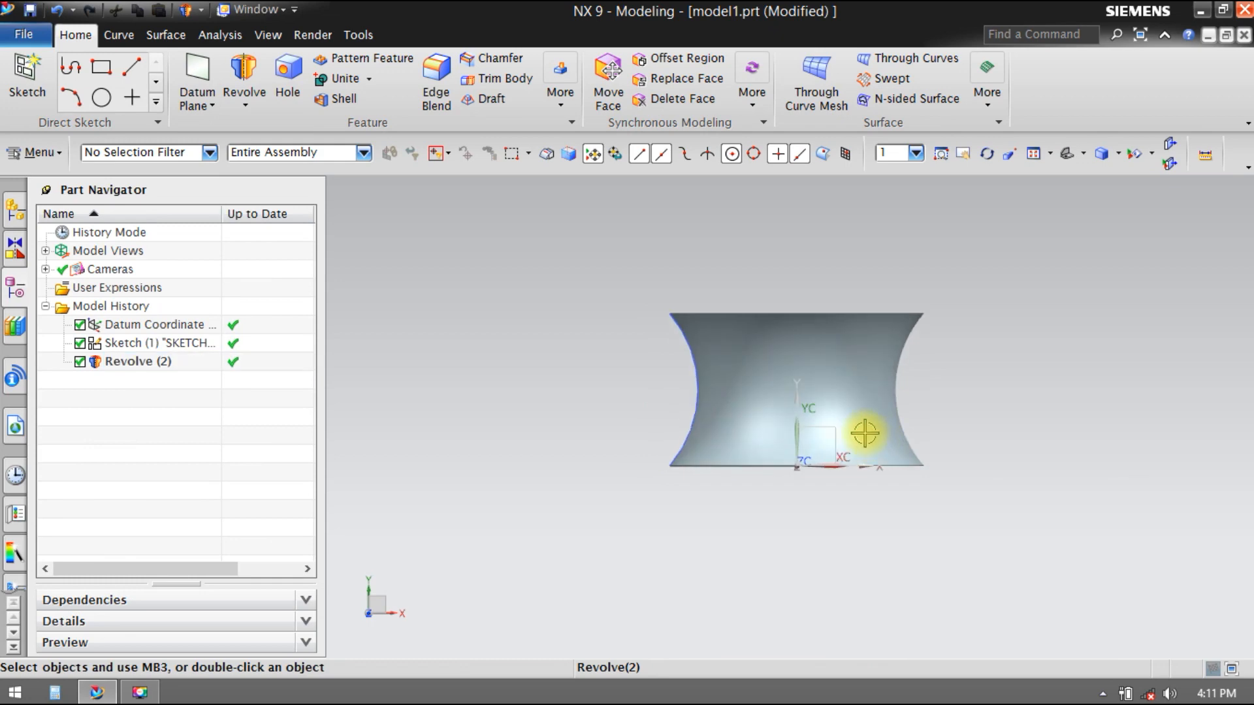
middle_drag(859, 412, 847, 458)
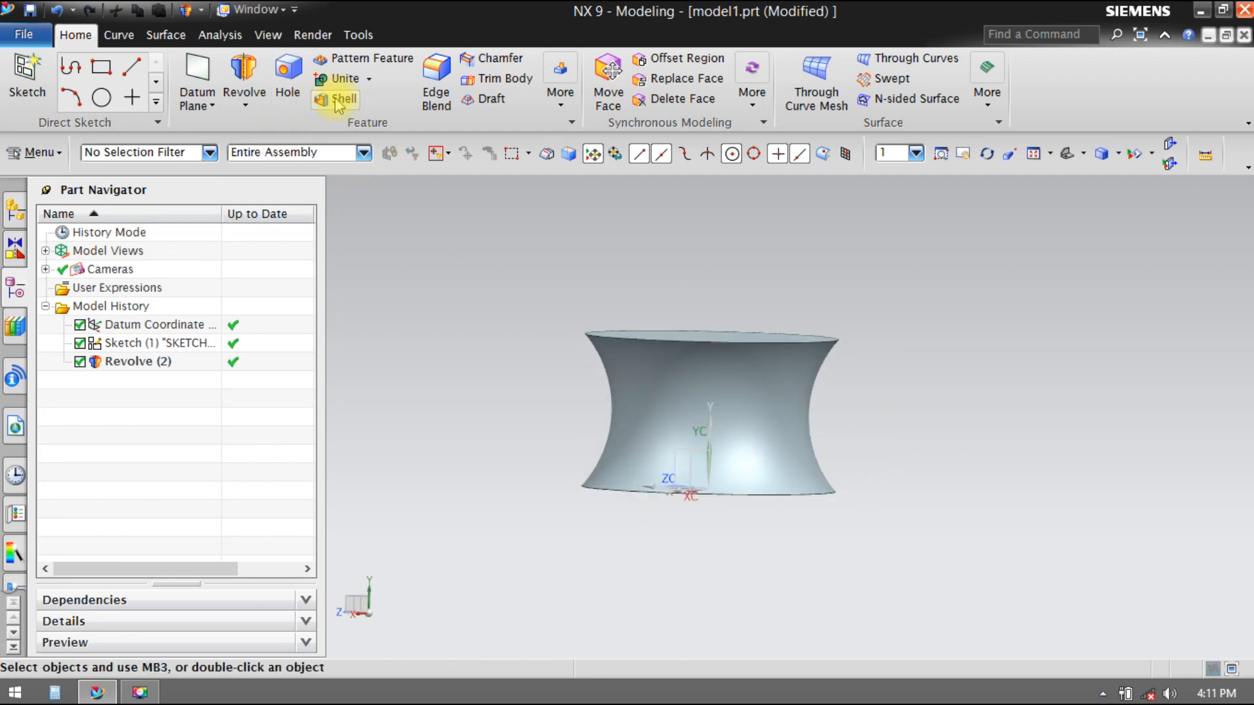
click(560, 91)
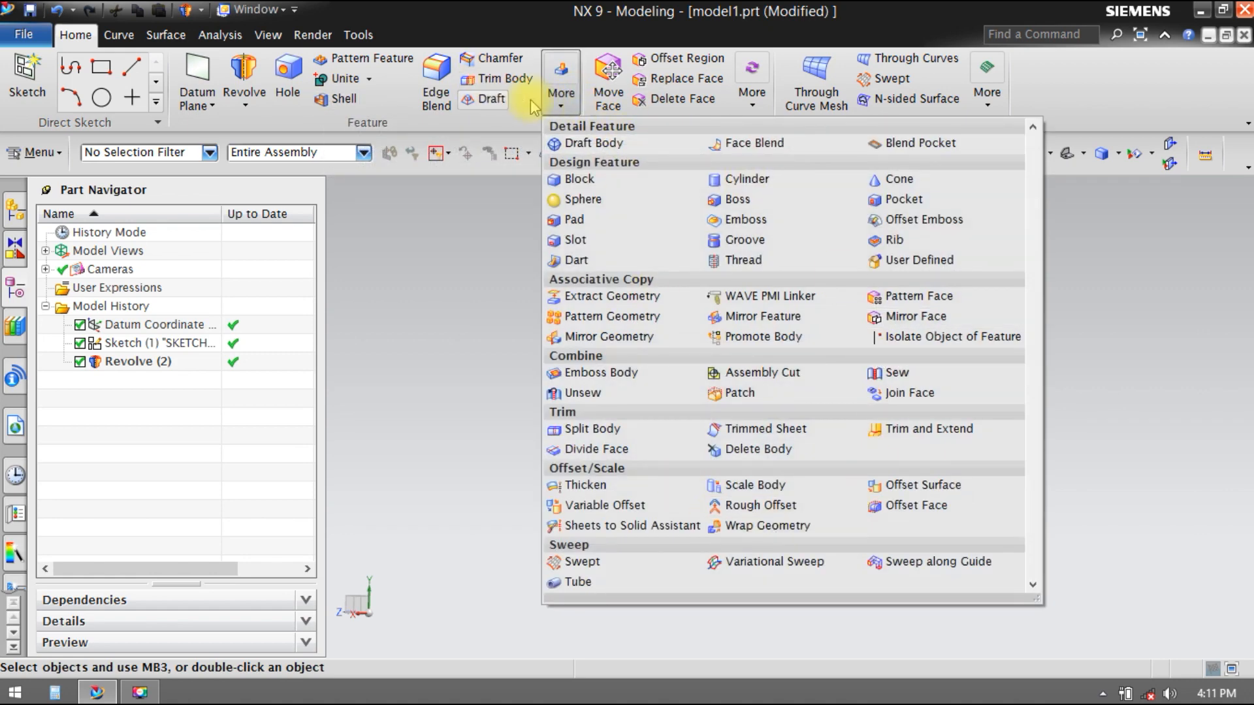
click(55, 157)
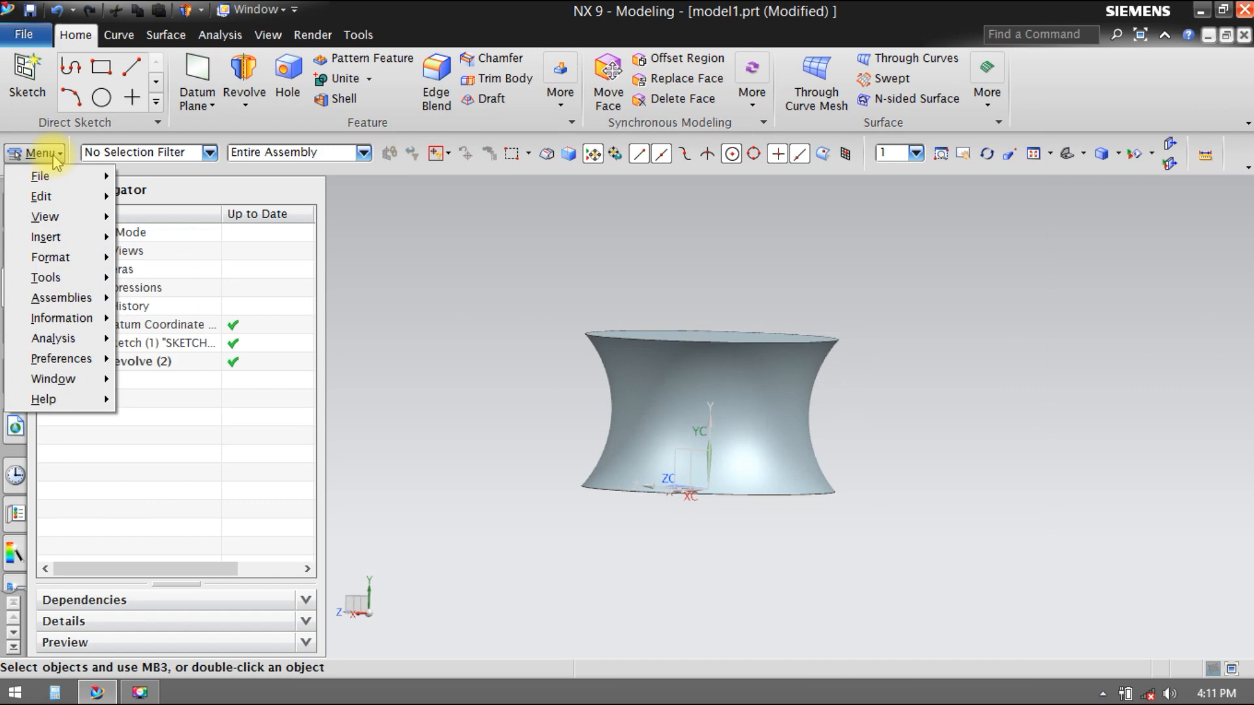
mouse_move(88, 277)
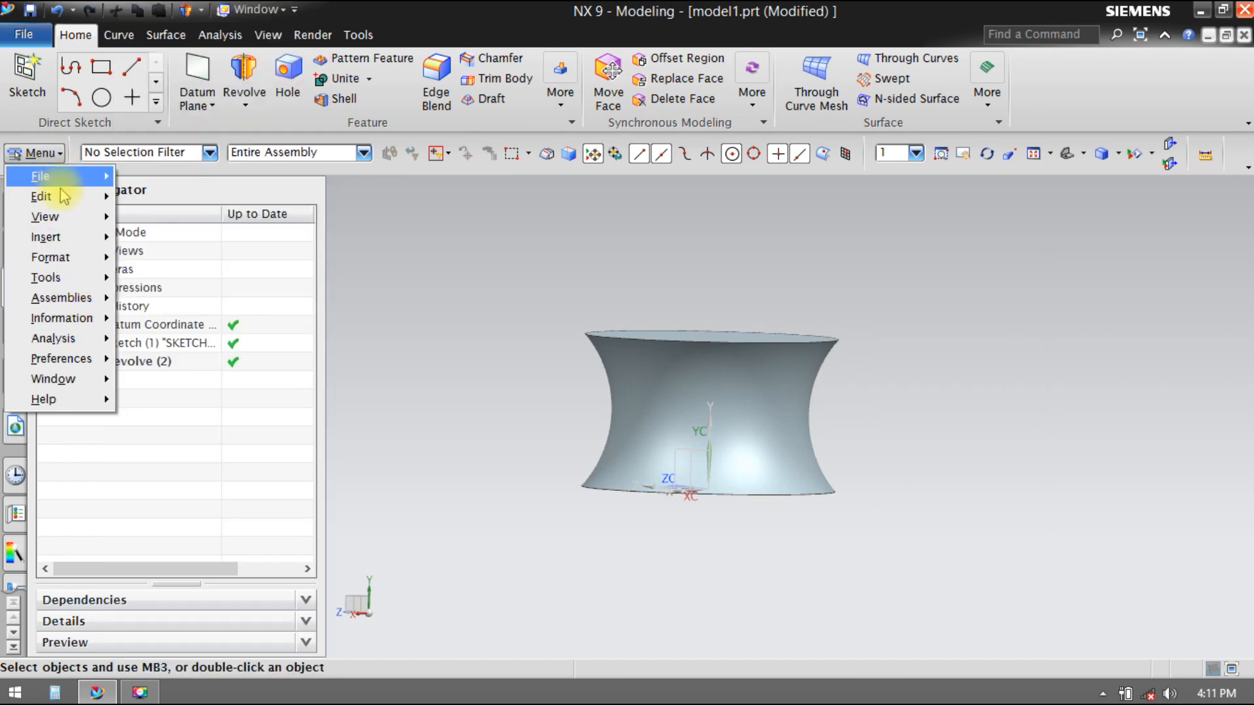
mouse_move(81, 338)
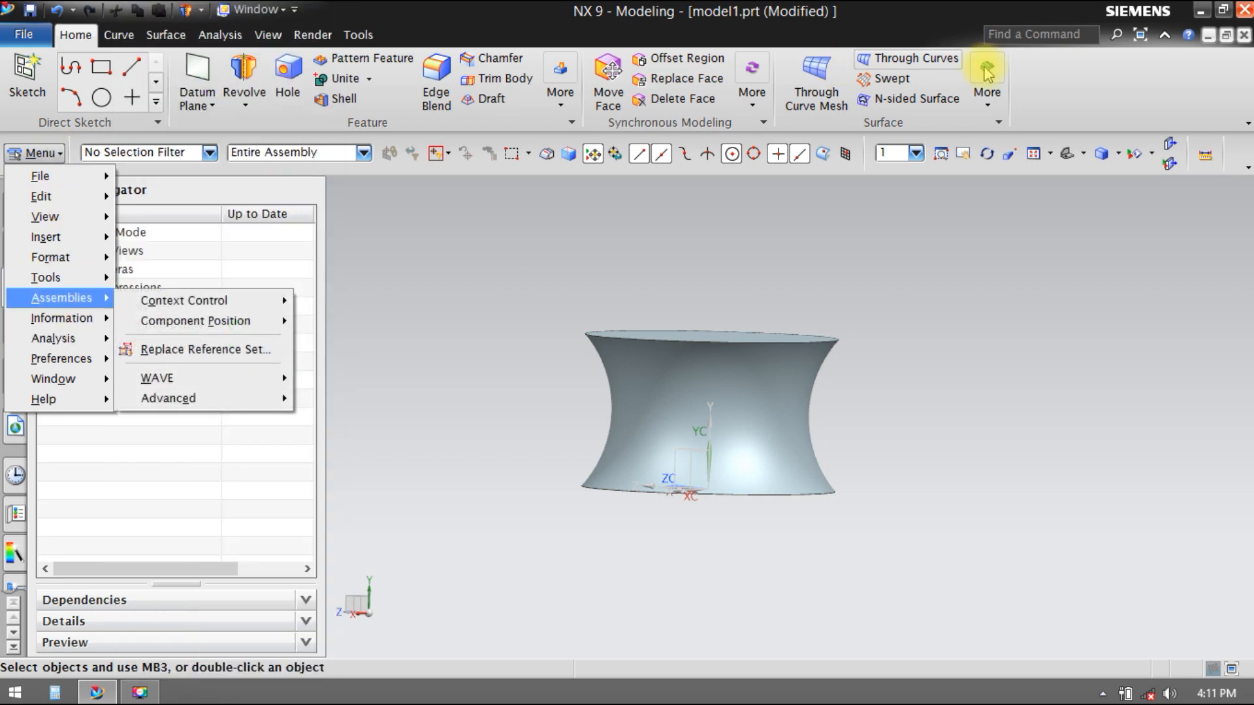
click(1039, 35)
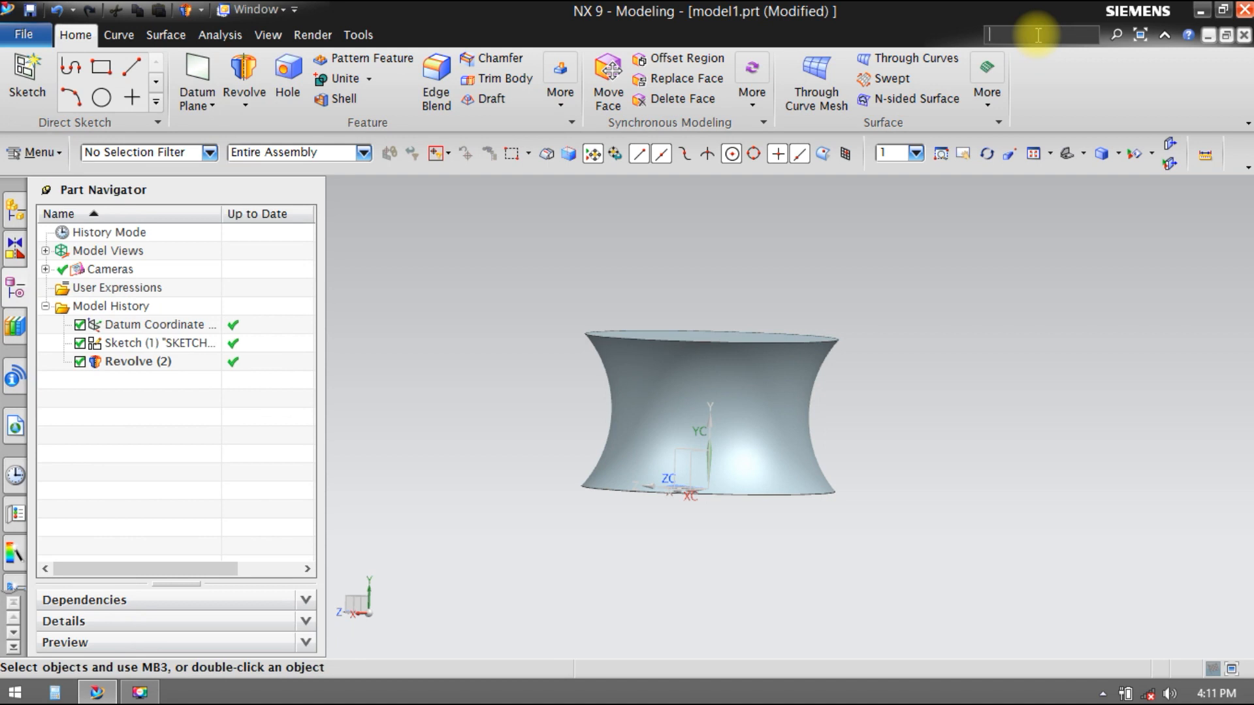
- Shell the revolved body using the Shell All Faces type with a thickness of 7 mm
click(339, 102)
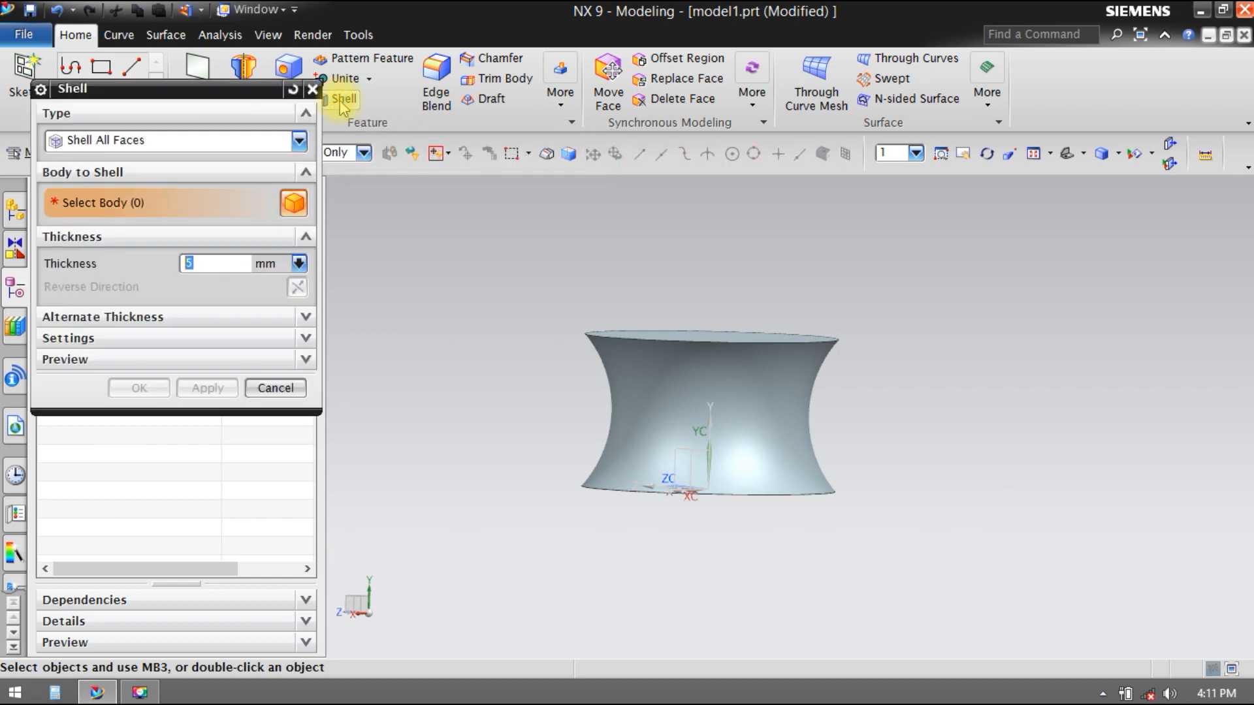
drag(192, 96, 188, 178)
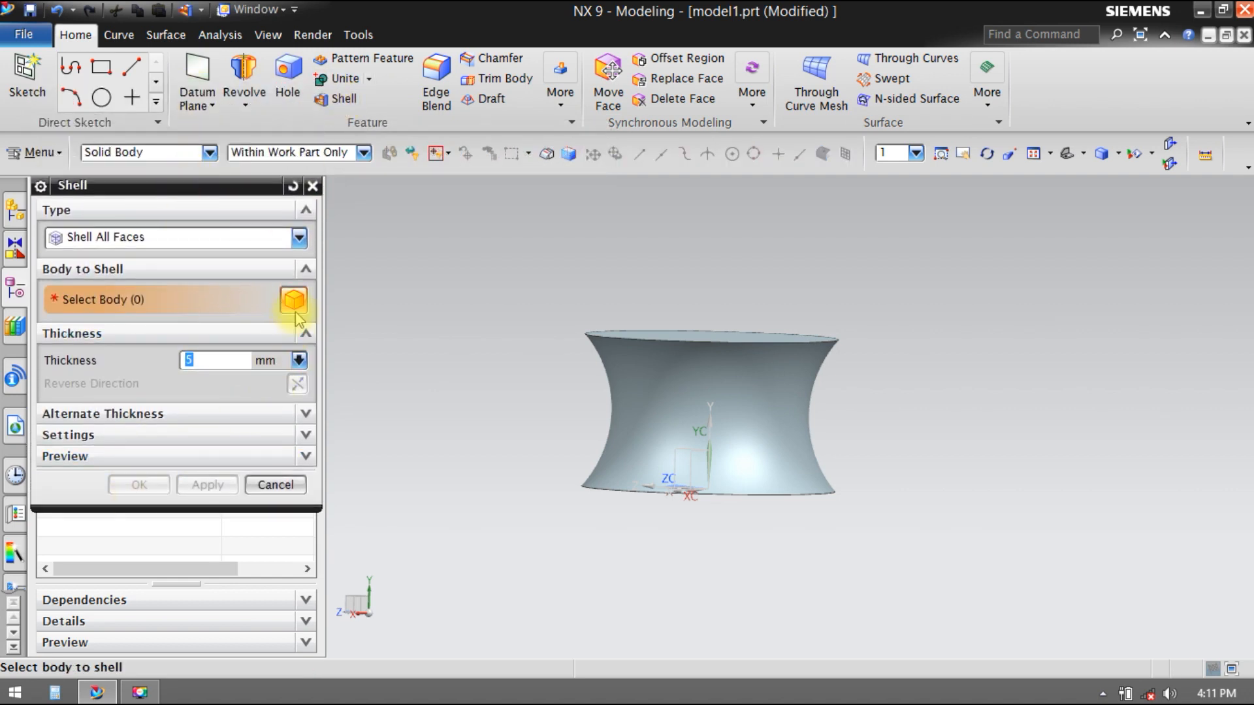
click(299, 458)
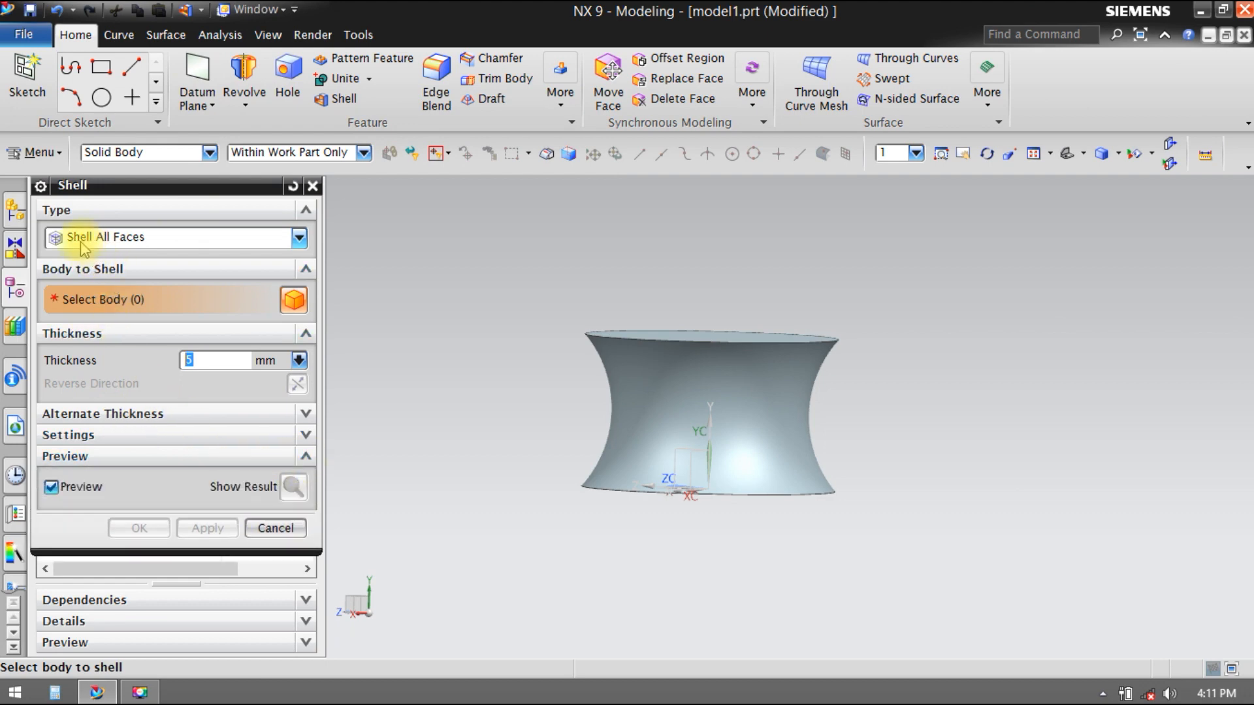
click(179, 239)
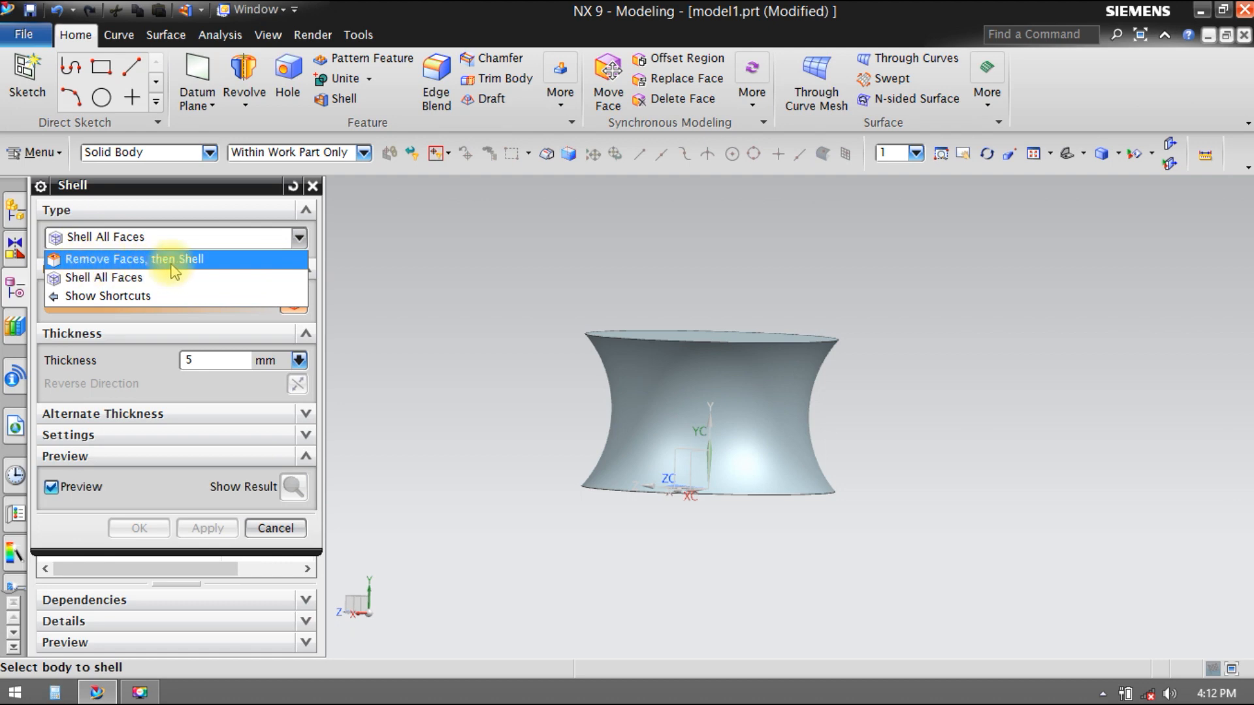
click(225, 243)
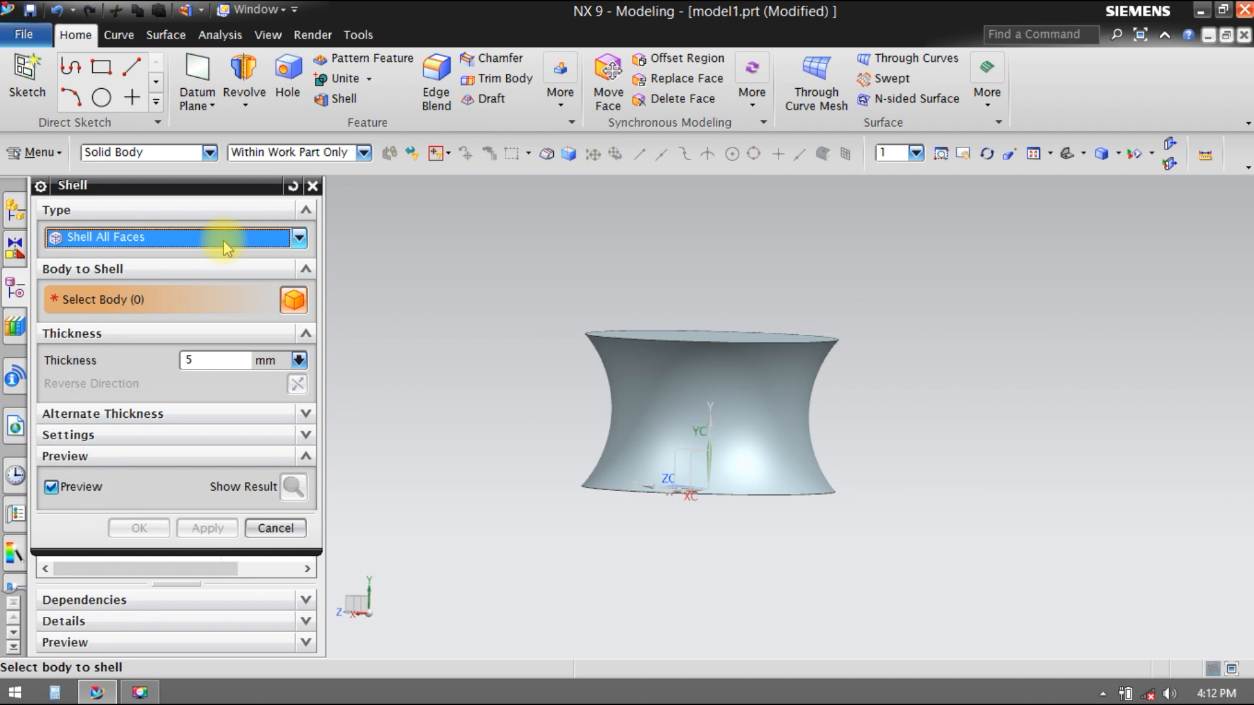
mouse_move(834, 394)
middle_down()
mouse_move(843, 444)
mouse_move(852, 402)
middle_up()
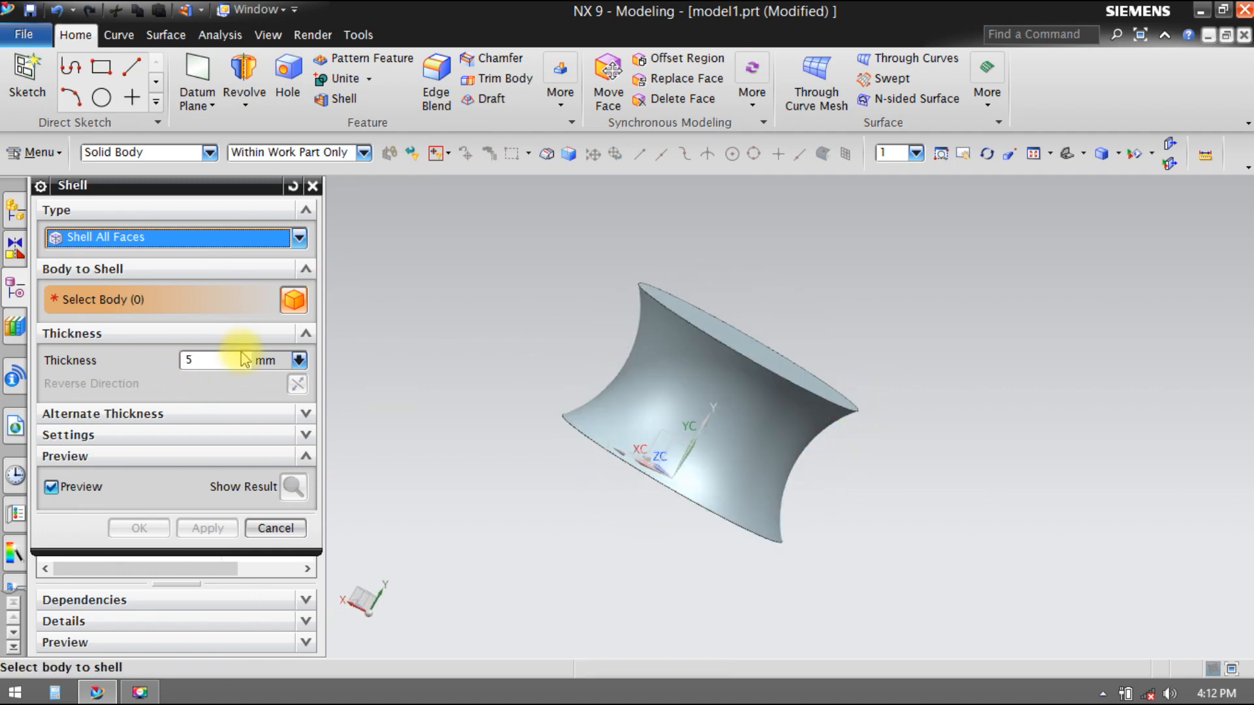
middle_drag(981, 313, 828, 261)
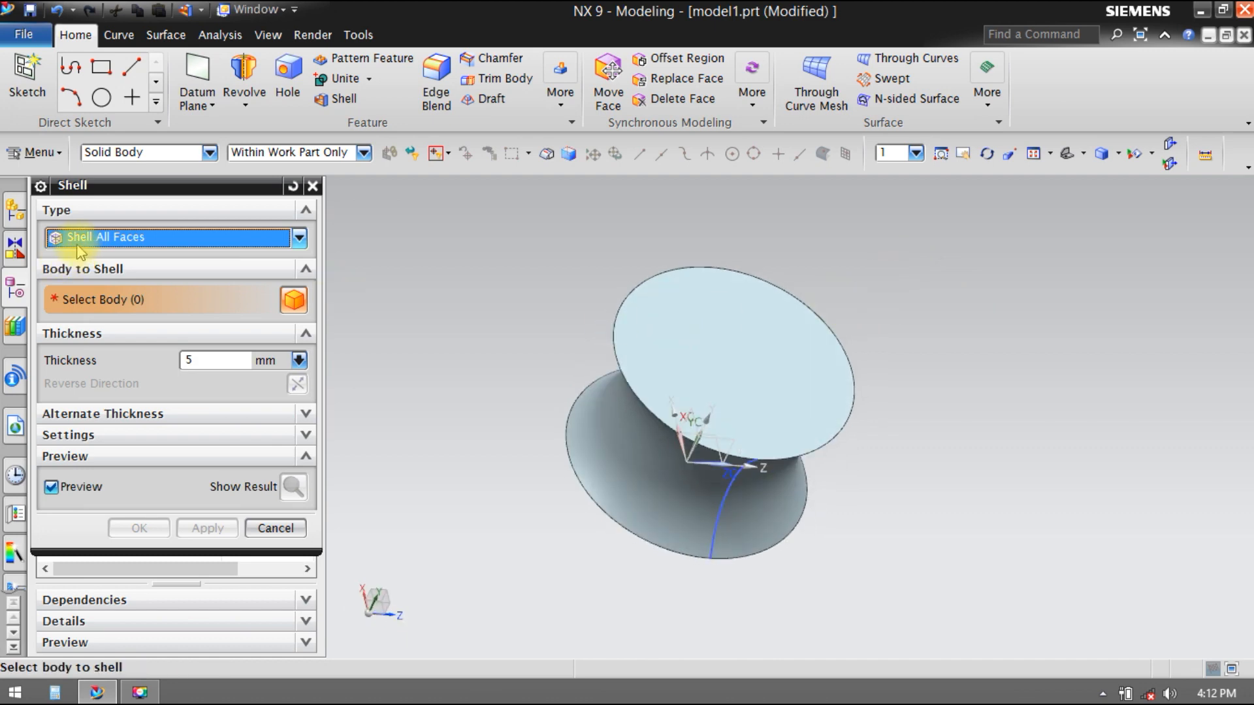
click(708, 336)
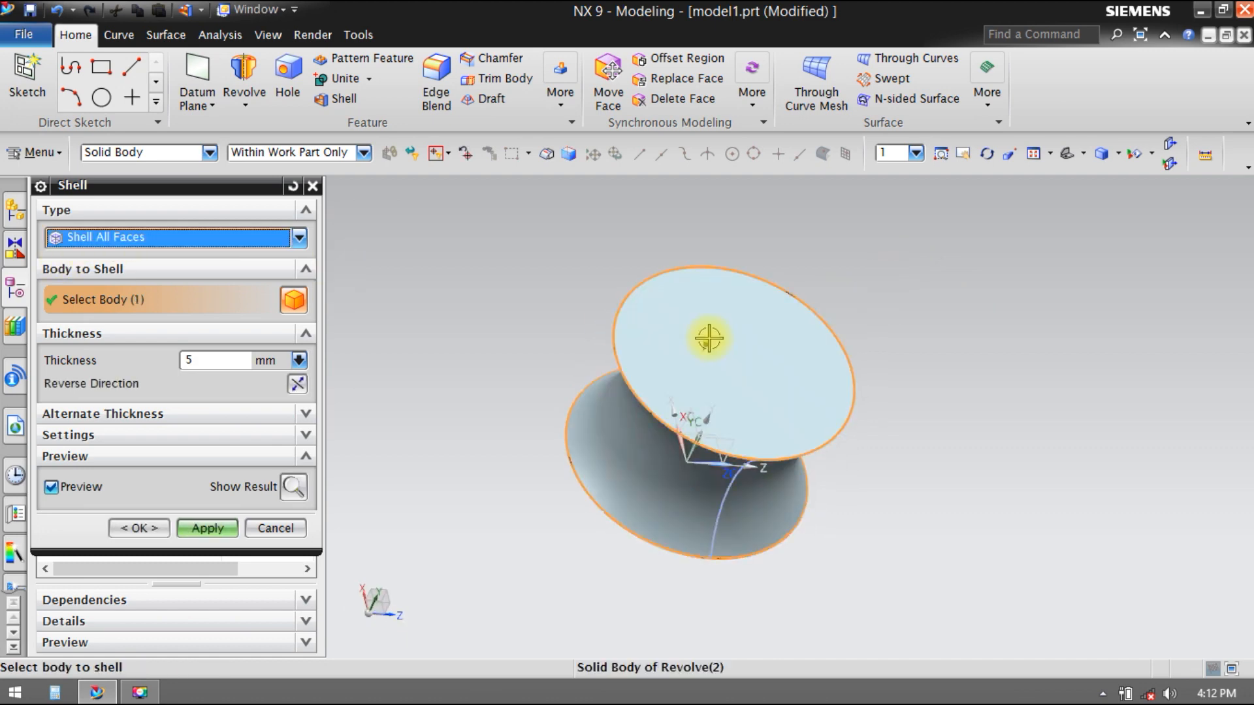
click(200, 359)
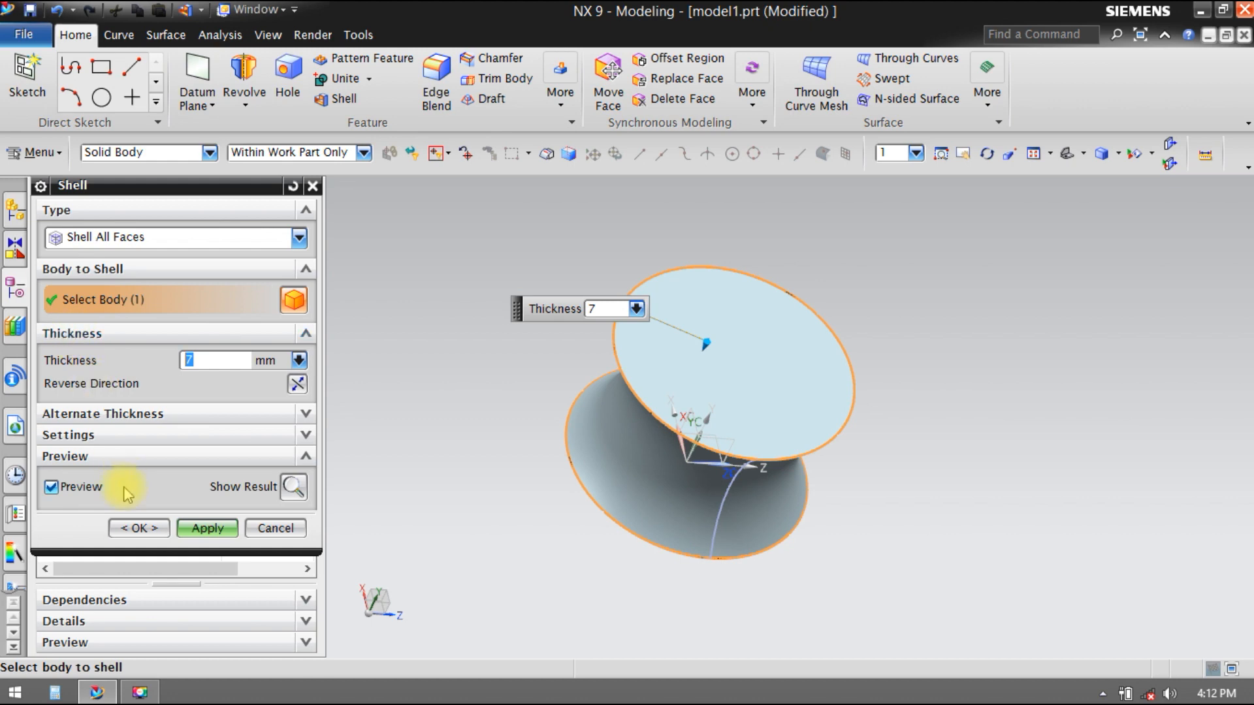
click(130, 526)
- Create a One Plane section view through the shelled body, with the section plane set normal to the absolute X axis
middle_drag(722, 535, 857, 503)
shift+middle_drag(627, 449, 727, 418)
click(269, 36)
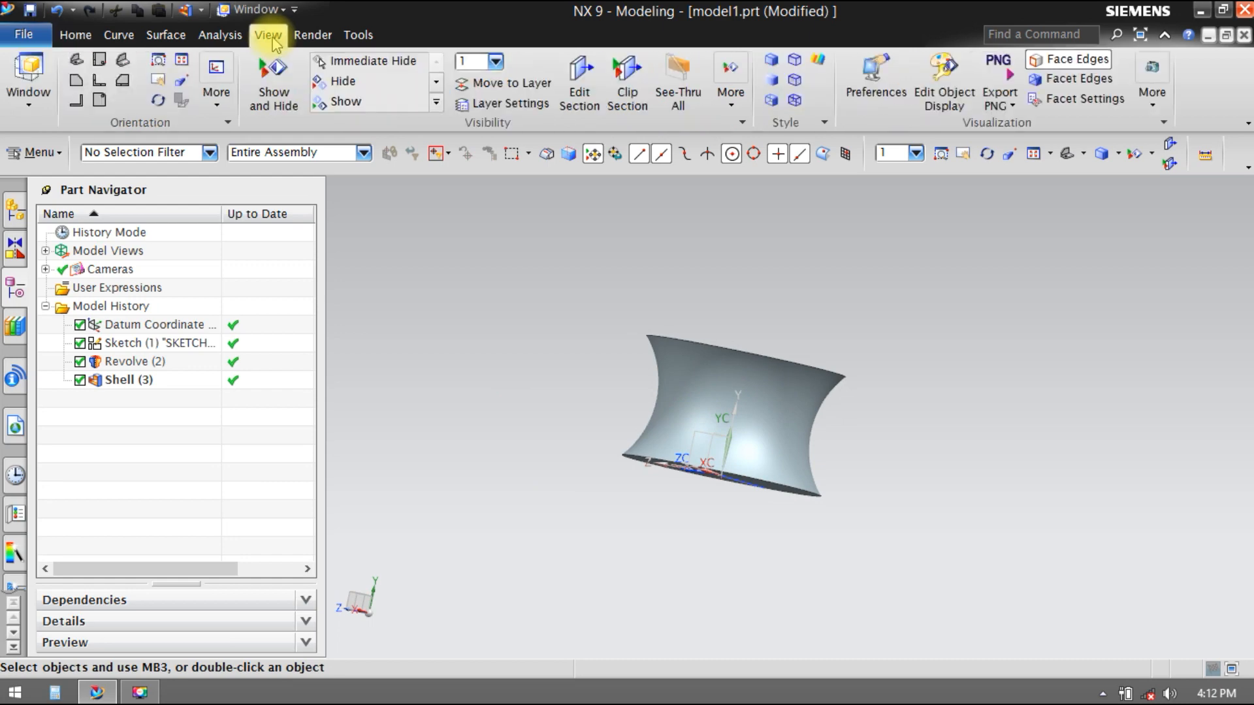
click(580, 101)
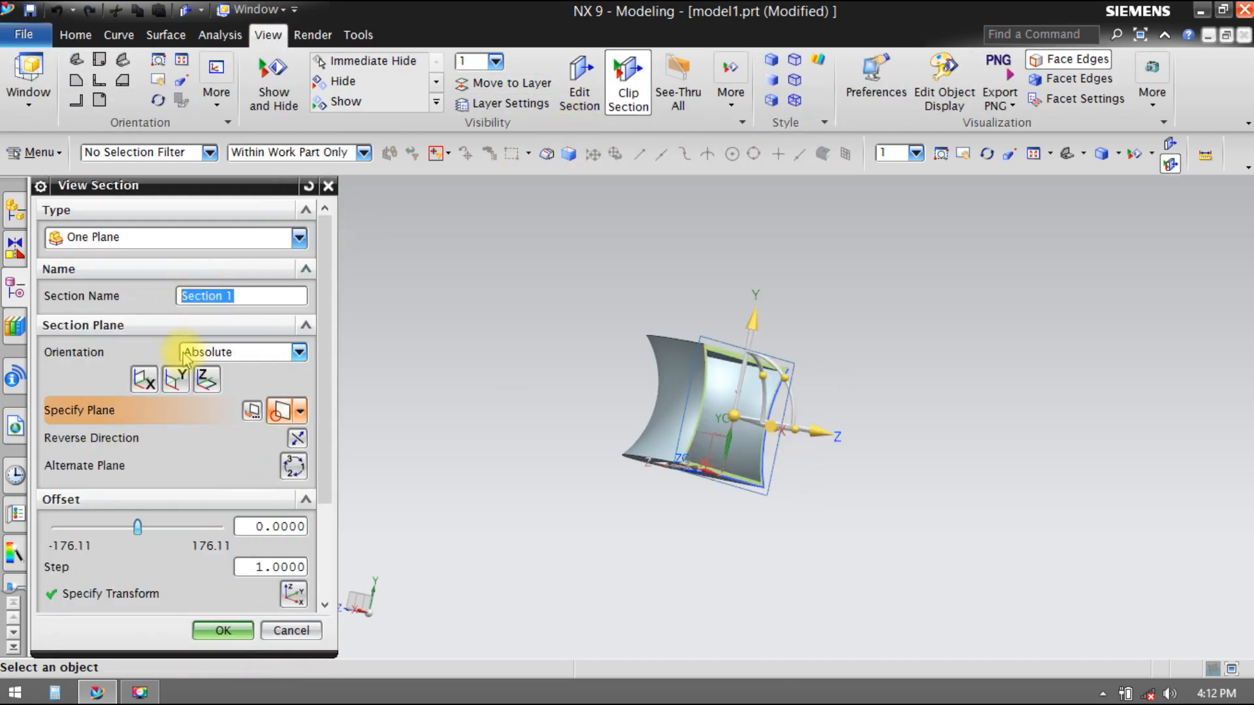
click(176, 379)
click(144, 378)
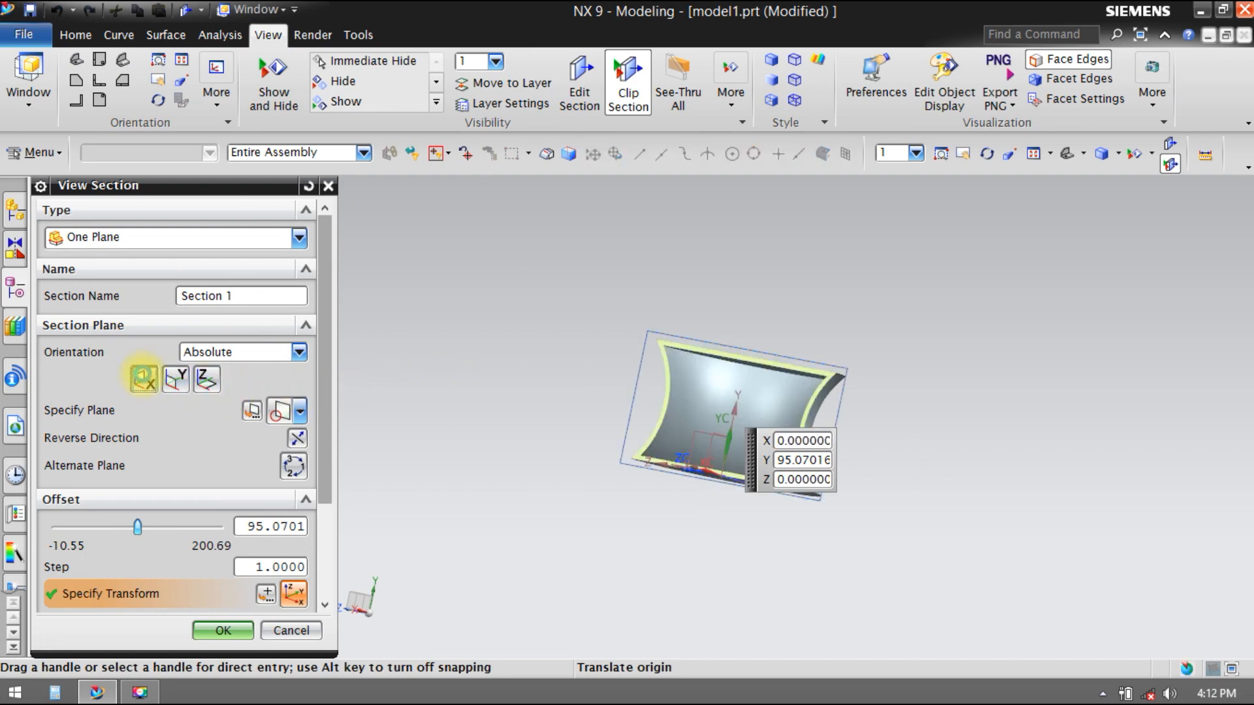
middle_drag(552, 392, 570, 404)
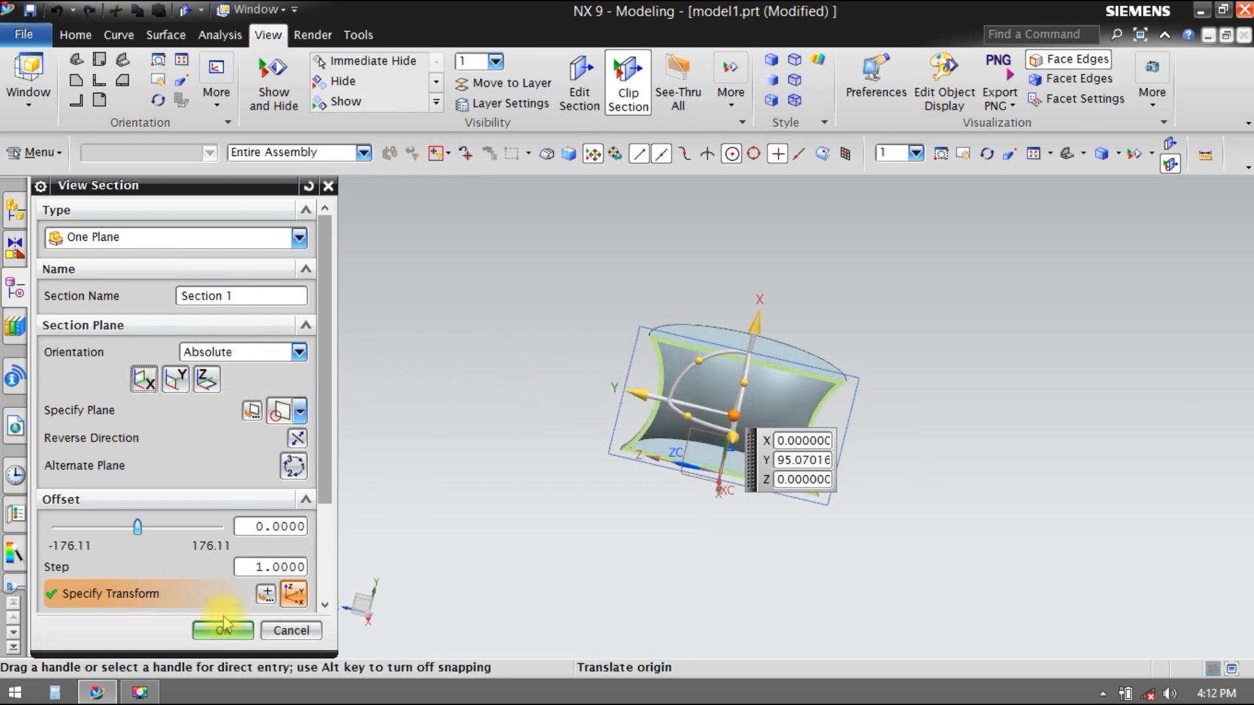
click(226, 628)
- Inspect the sectioned hollow interior, delete the Shell feature from the model history, and turn off section clipping
scroll(764, 444, up, 3)
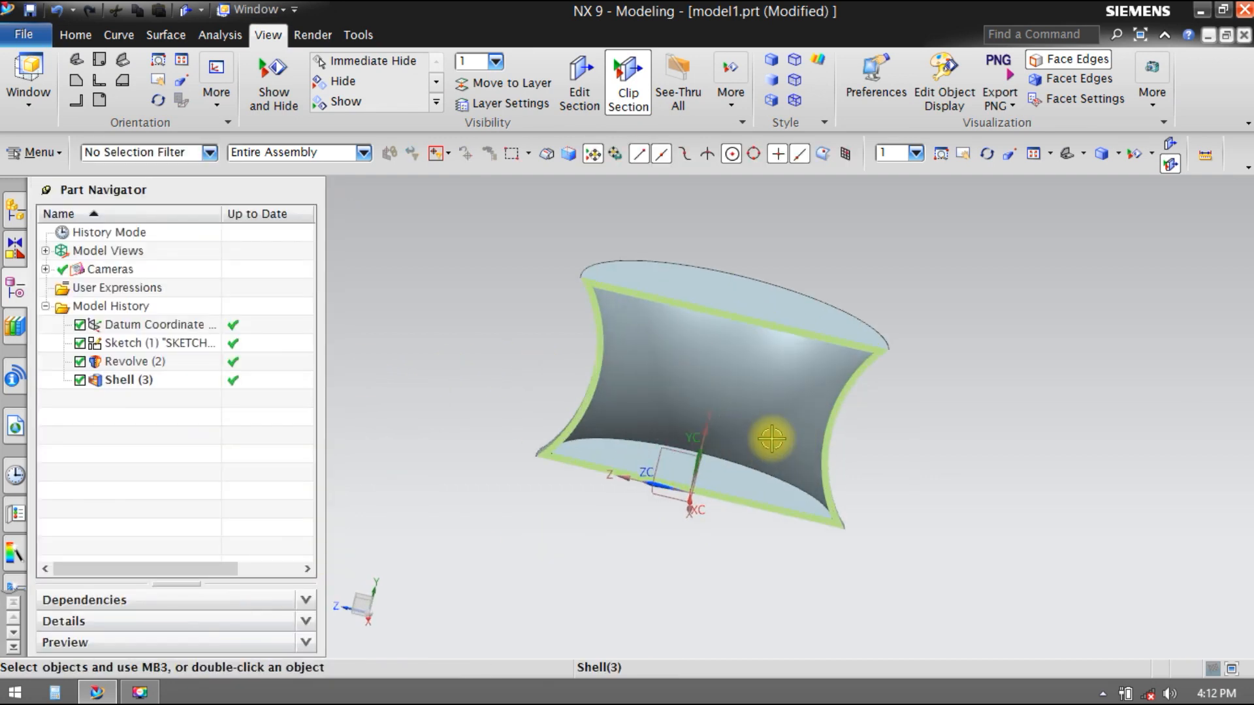
middle_drag(800, 523, 756, 354)
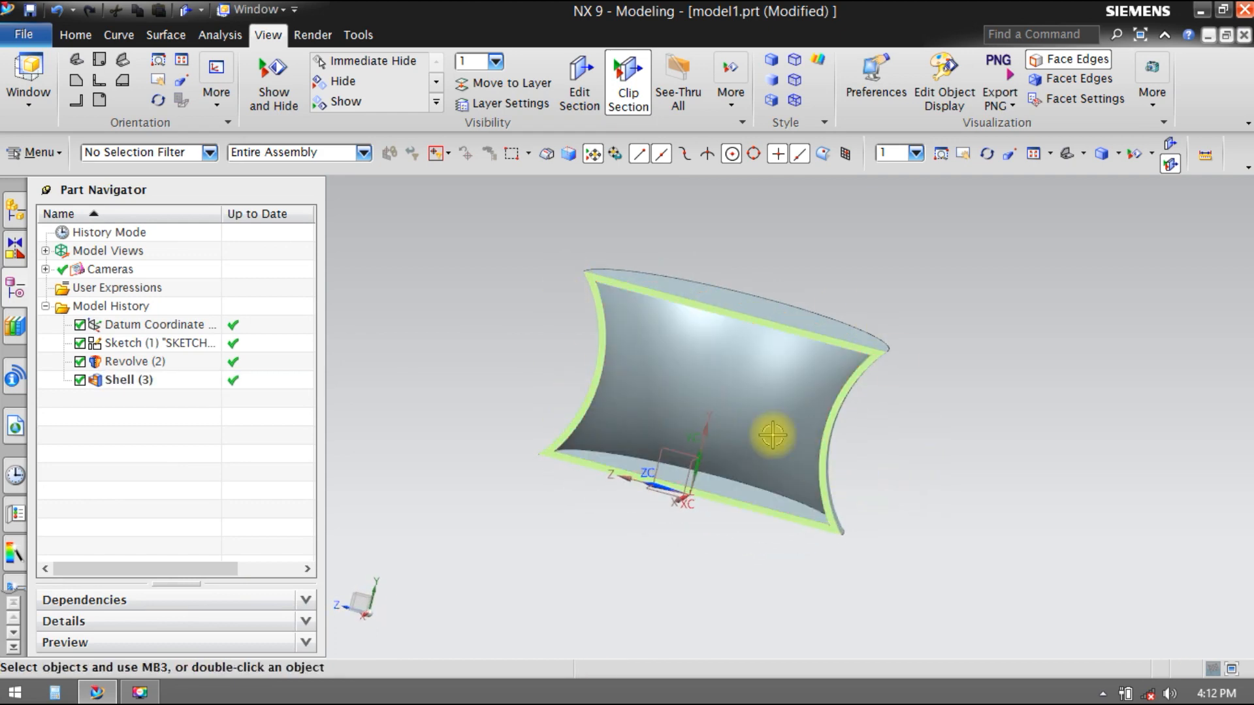
scroll(583, 323, up, 2)
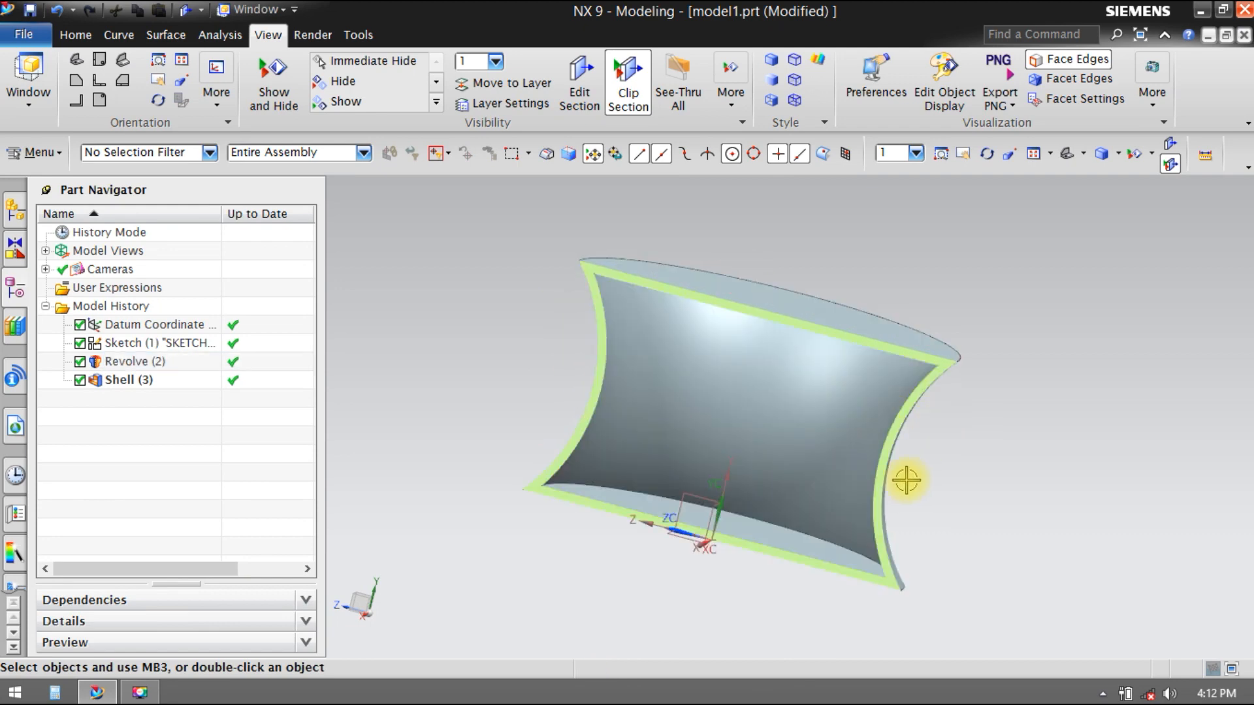
middle_drag(727, 414, 762, 464)
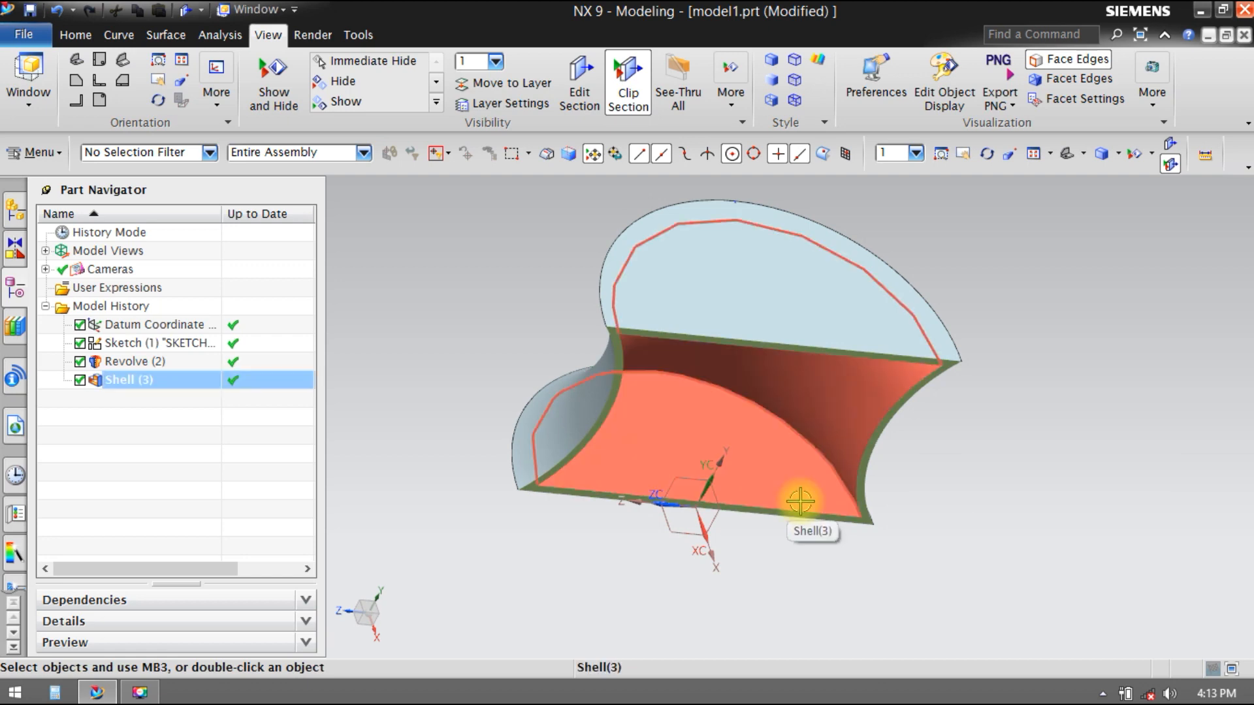
mouse_move(802, 487)
middle_down()
mouse_move(755, 442)
mouse_move(843, 474)
mouse_move(795, 468)
middle_up()
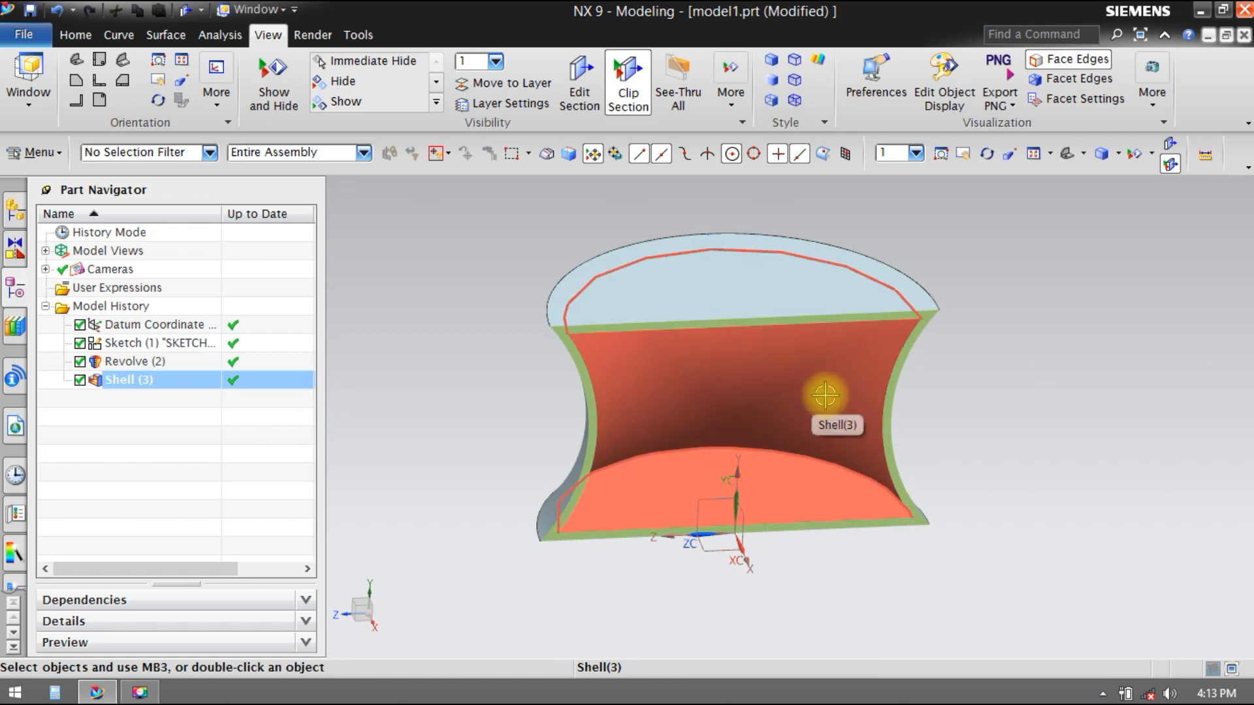
click(162, 387)
key(Delete)
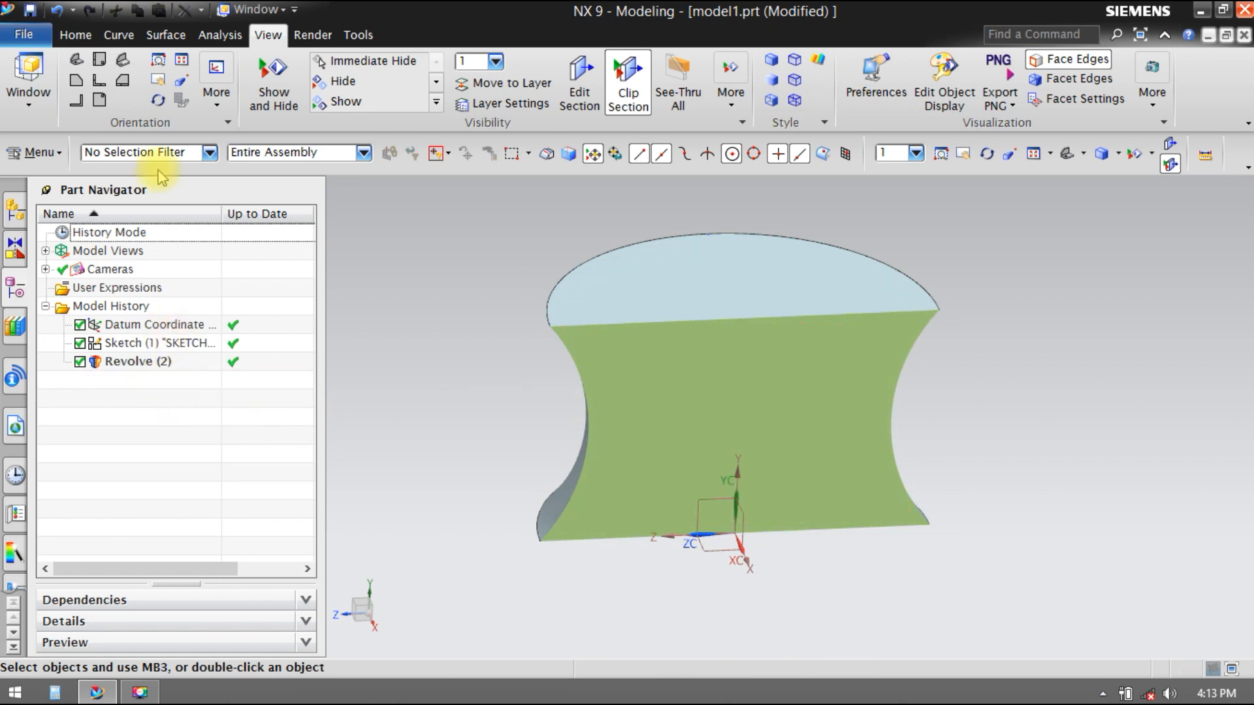
click(630, 97)
middle_drag(512, 285, 684, 290)
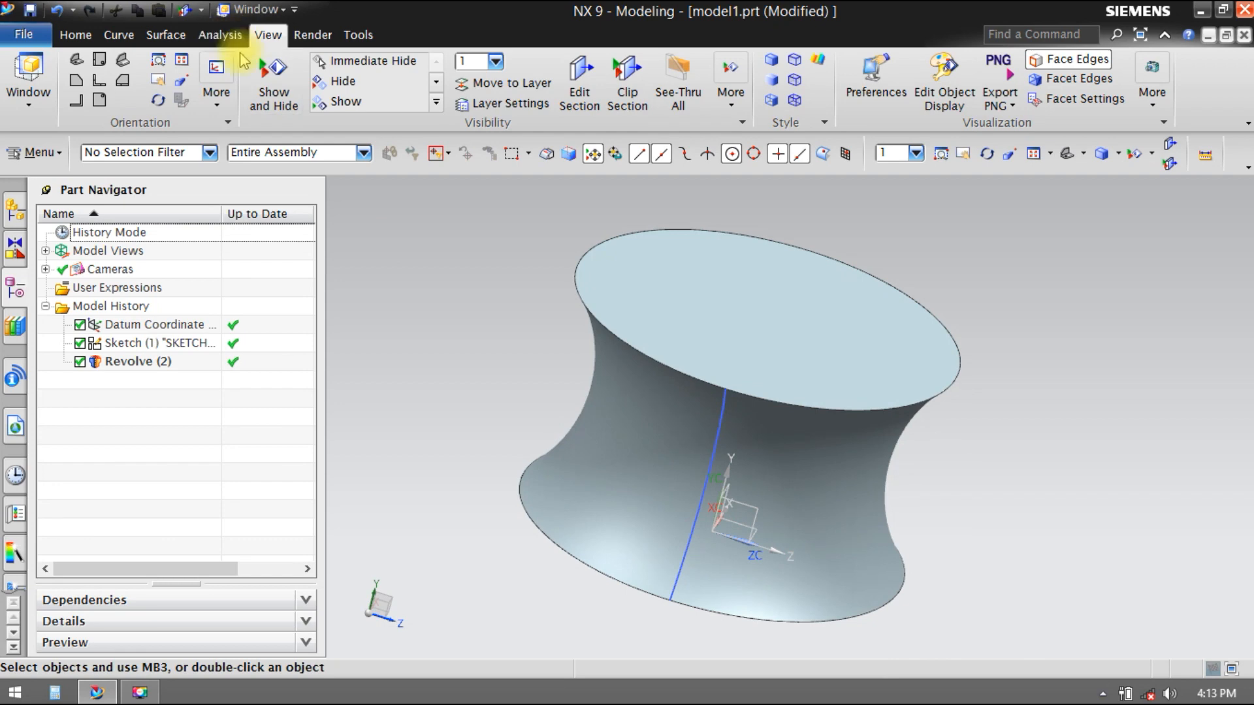
- Shell the revolved body using the Remove Faces, then Shell type, piercing the upper circular face with a thickness of 7 mm
click(75, 34)
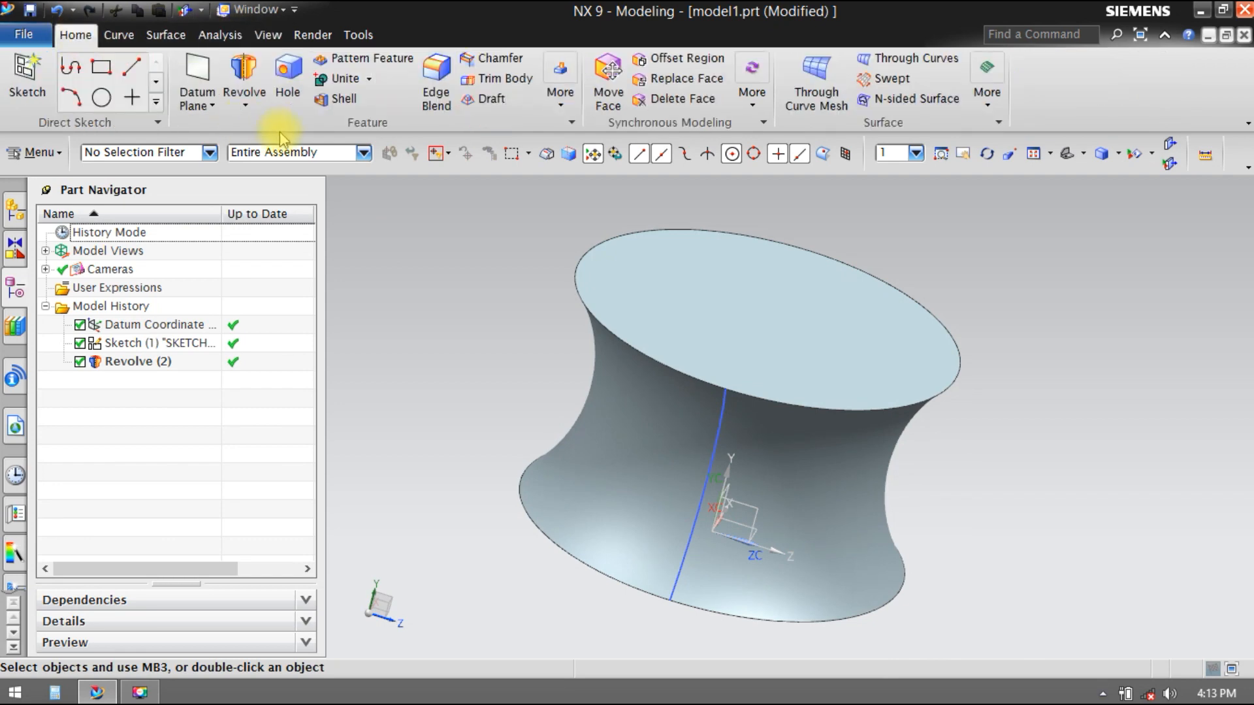
click(342, 99)
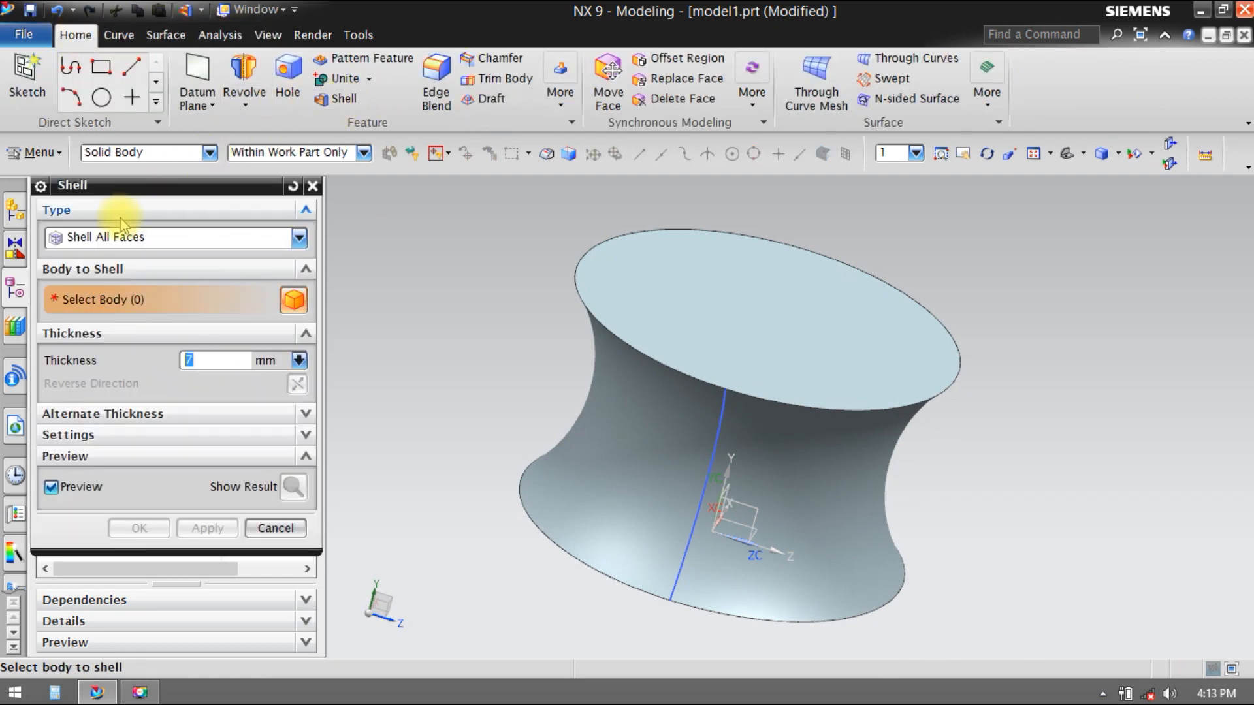
click(73, 242)
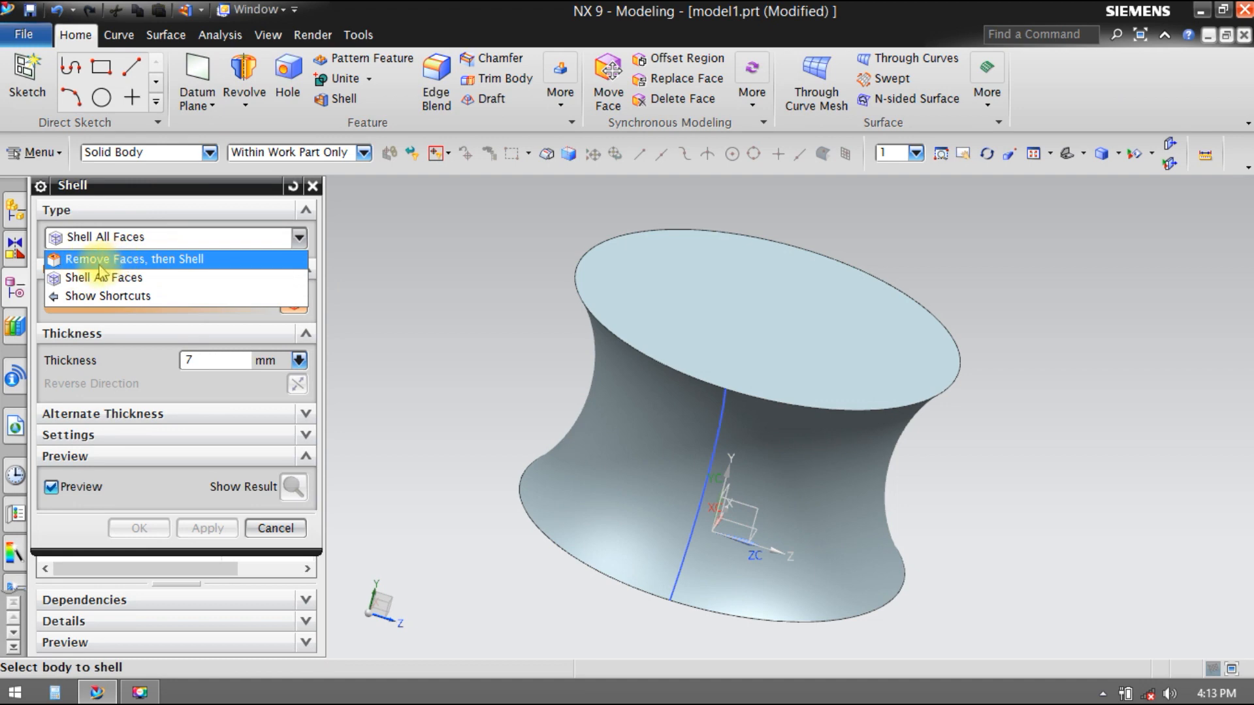
click(154, 259)
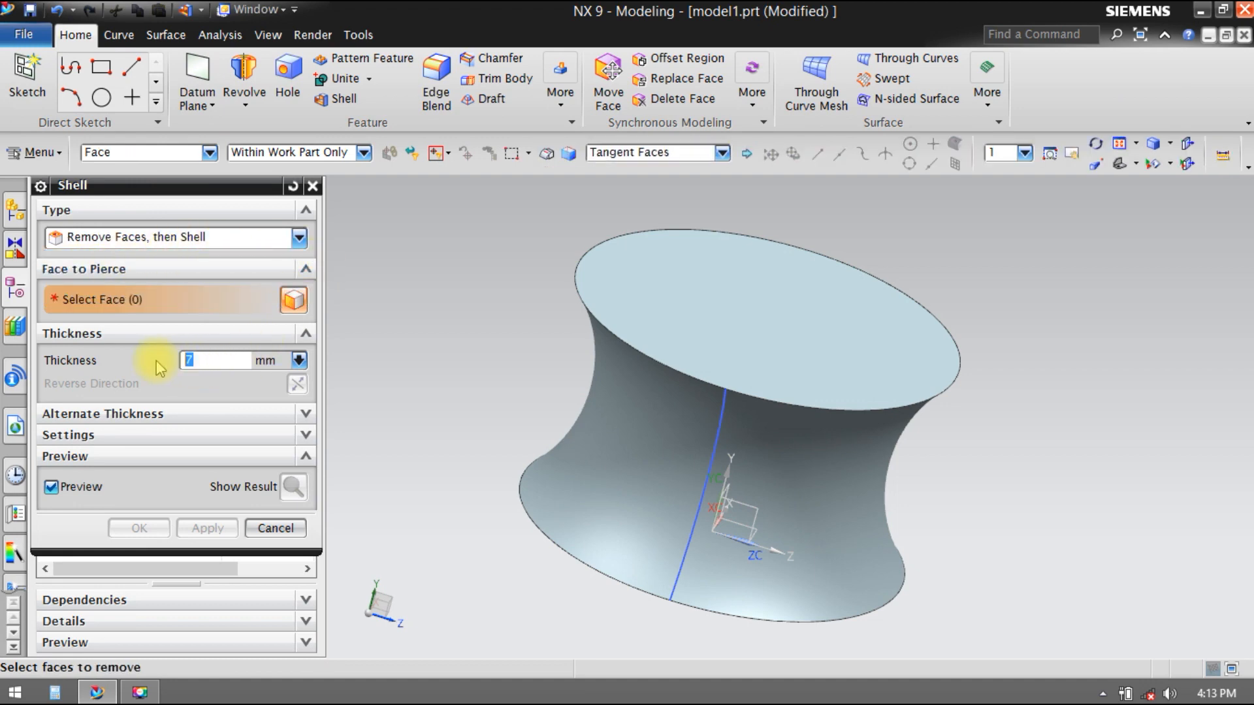
click(776, 328)
middle_drag(896, 322, 915, 277)
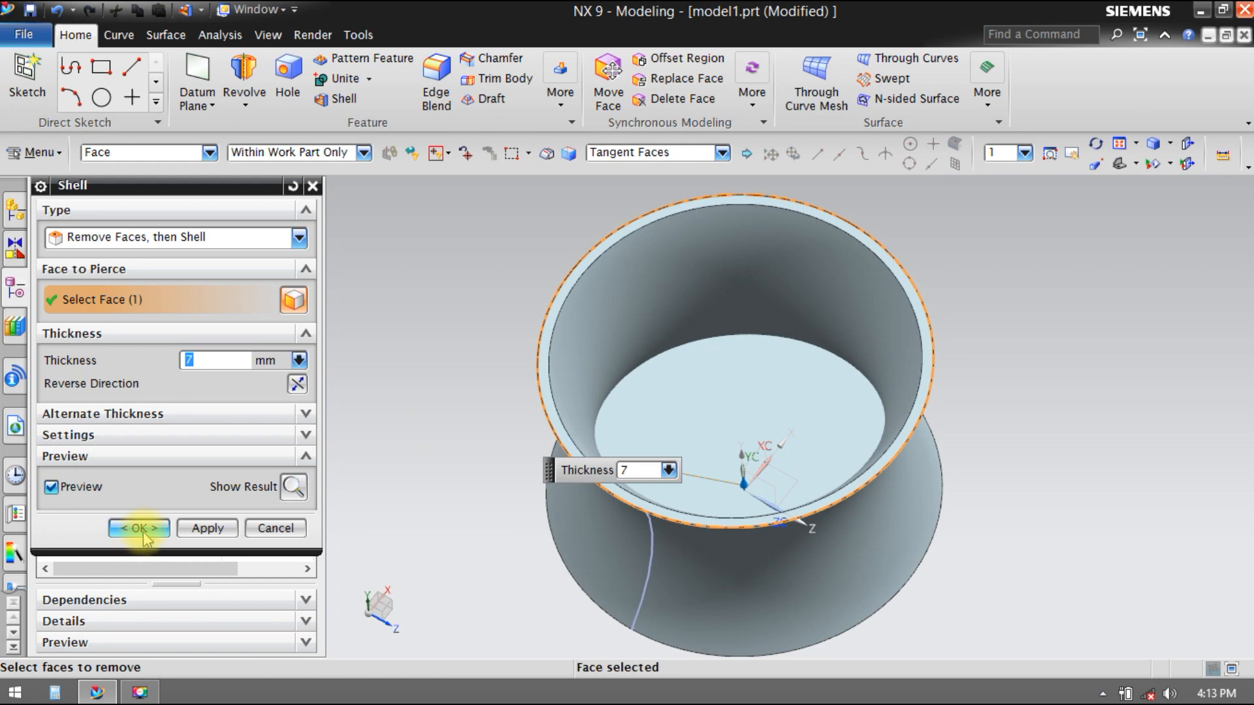
click(139, 528)
- Section the open-topped shell with the existing One Plane section and inspect its interior and wall thickness
middle_drag(652, 386, 622, 336)
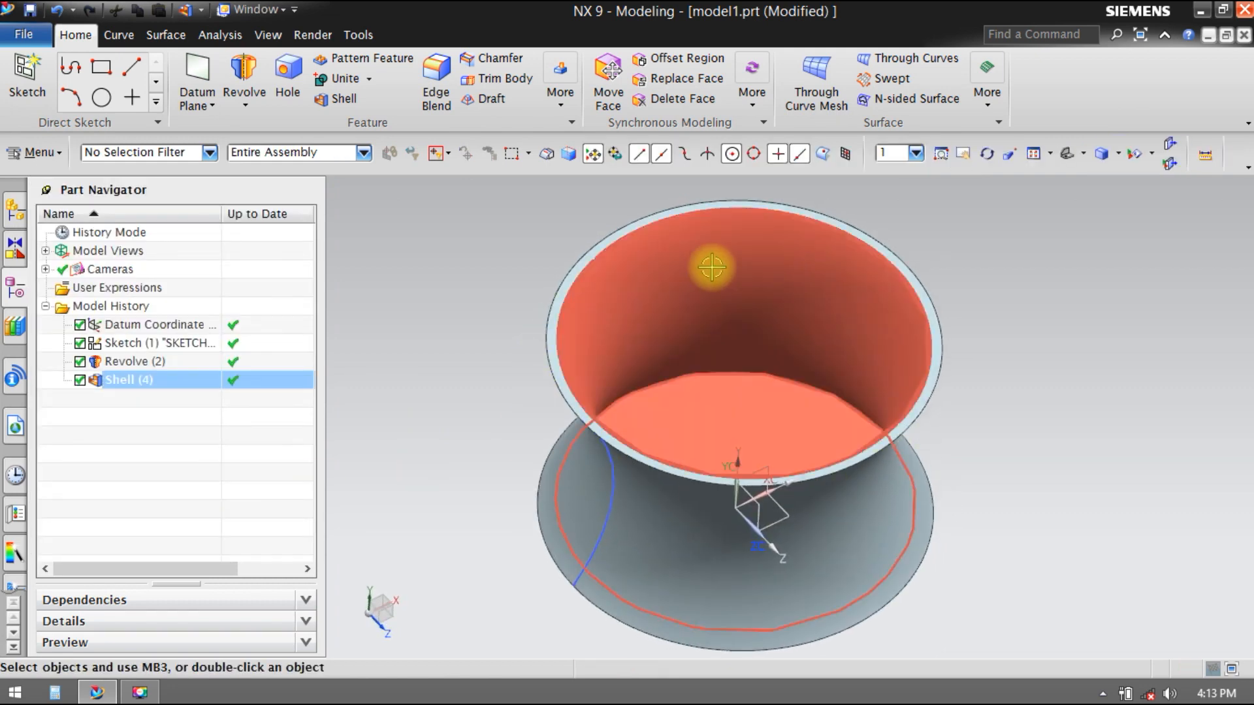
middle_drag(1002, 442, 1038, 406)
mouse_move(1048, 407)
mouse_down()
mouse_move(1068, 445)
mouse_move(1058, 411)
mouse_up()
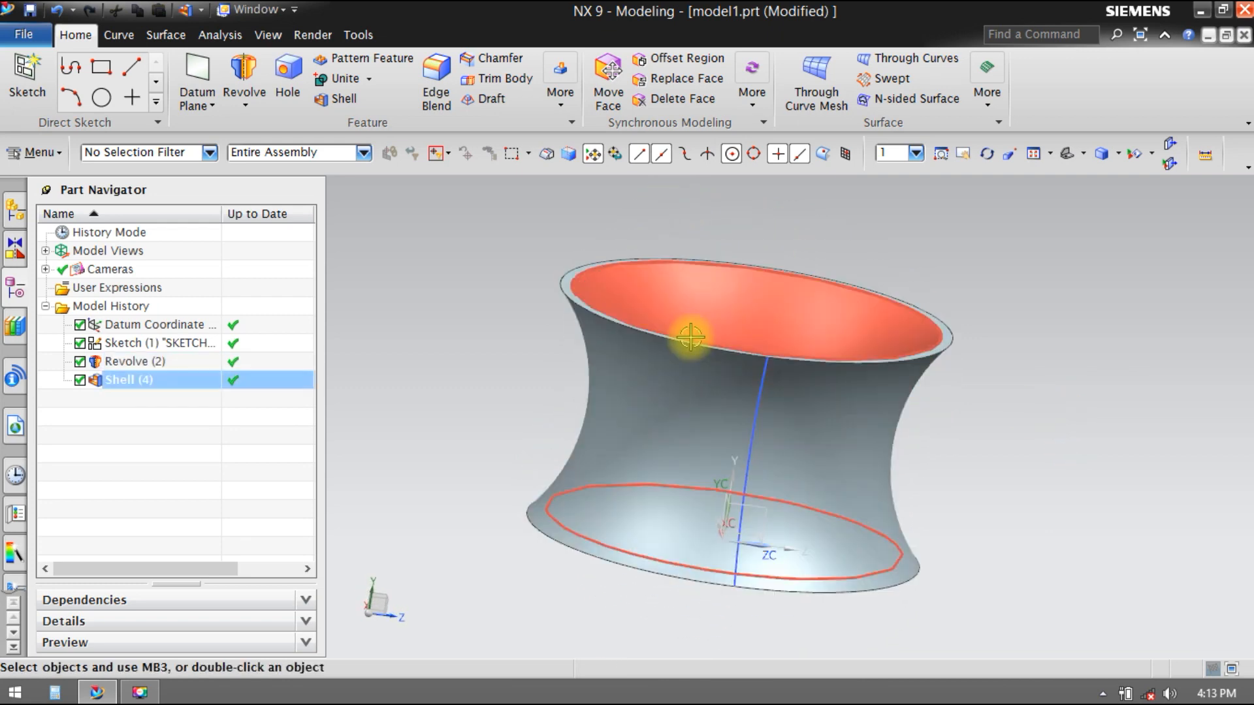
click(716, 291)
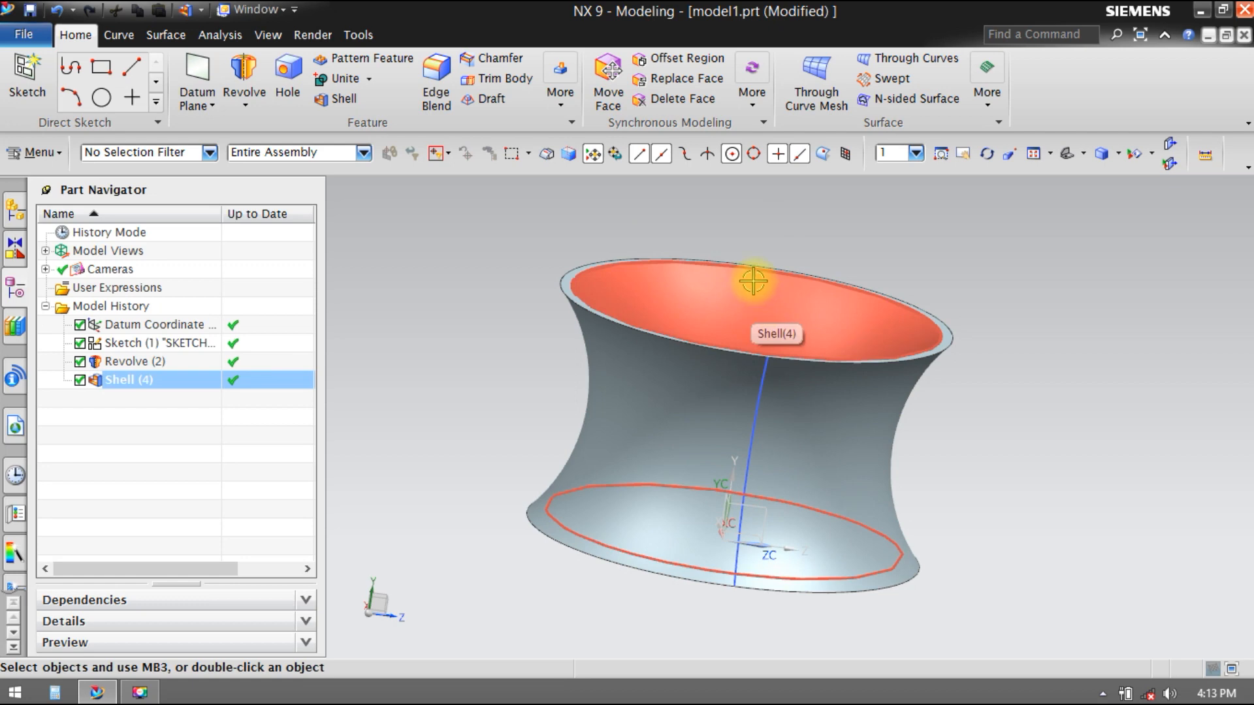
click(891, 257)
middle_drag(891, 257, 923, 258)
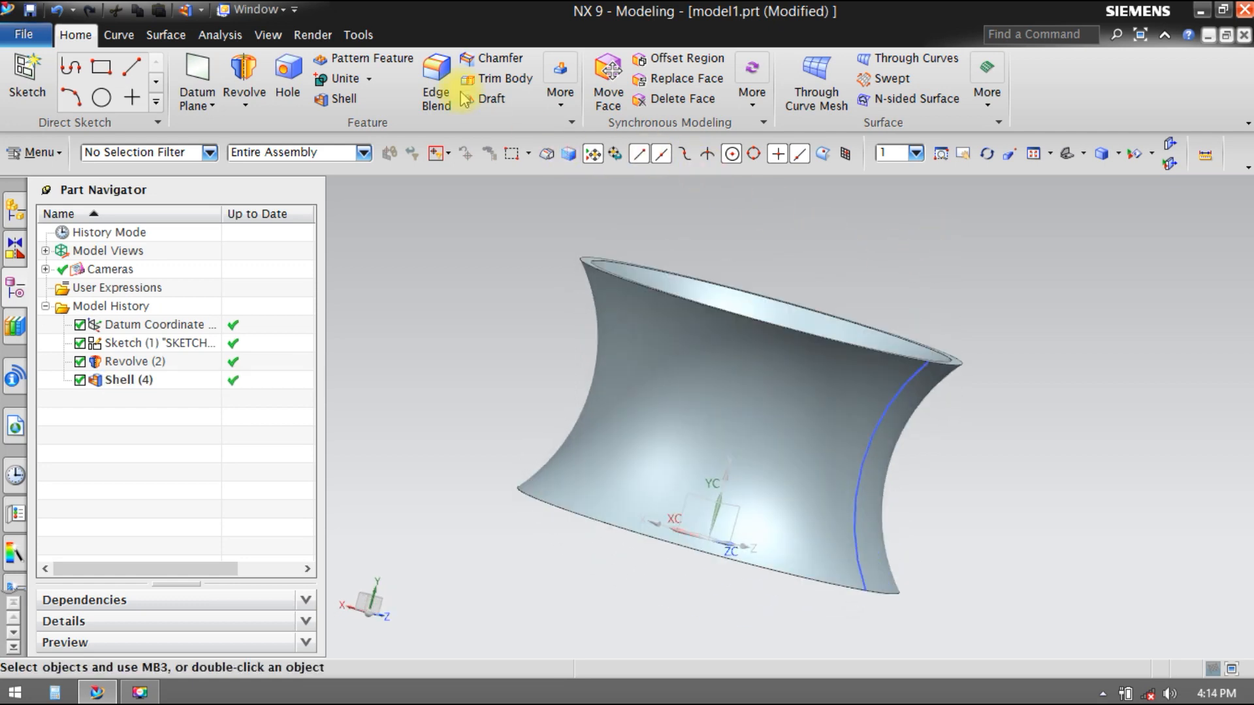
click(268, 35)
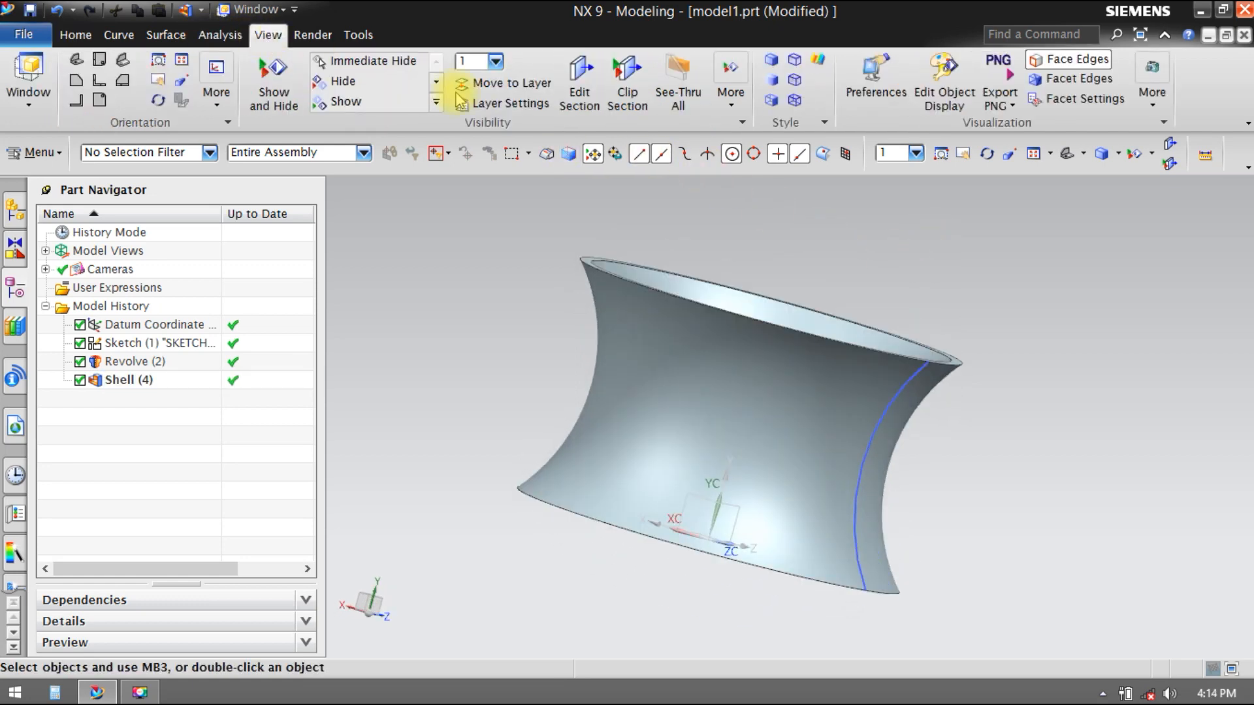
click(584, 103)
middle_drag(917, 307, 829, 327)
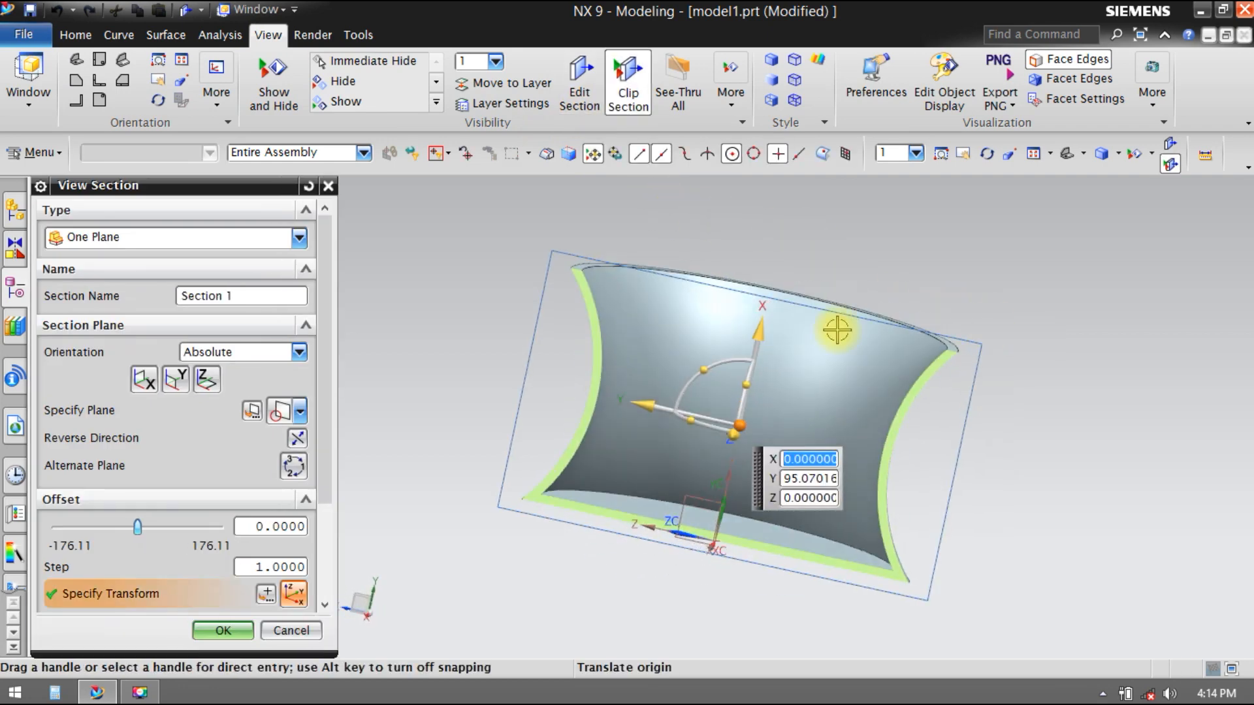
click(222, 631)
middle_drag(750, 512, 666, 355)
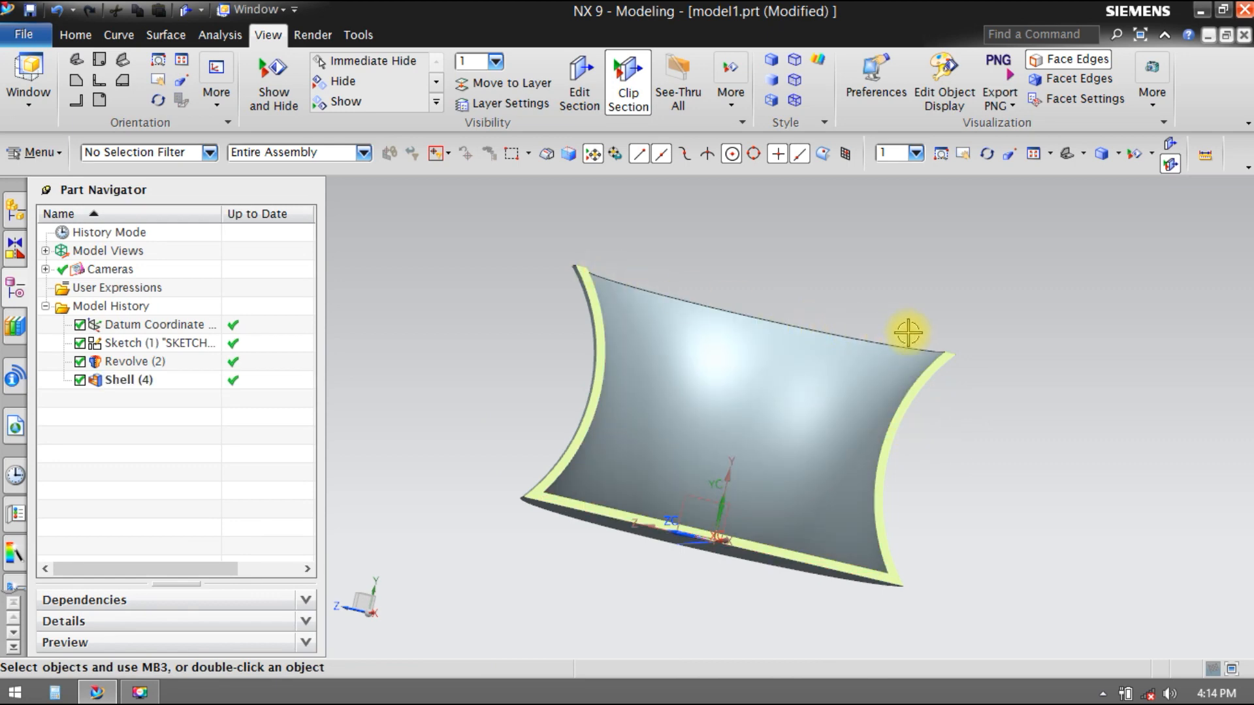
middle_drag(755, 350, 722, 353)
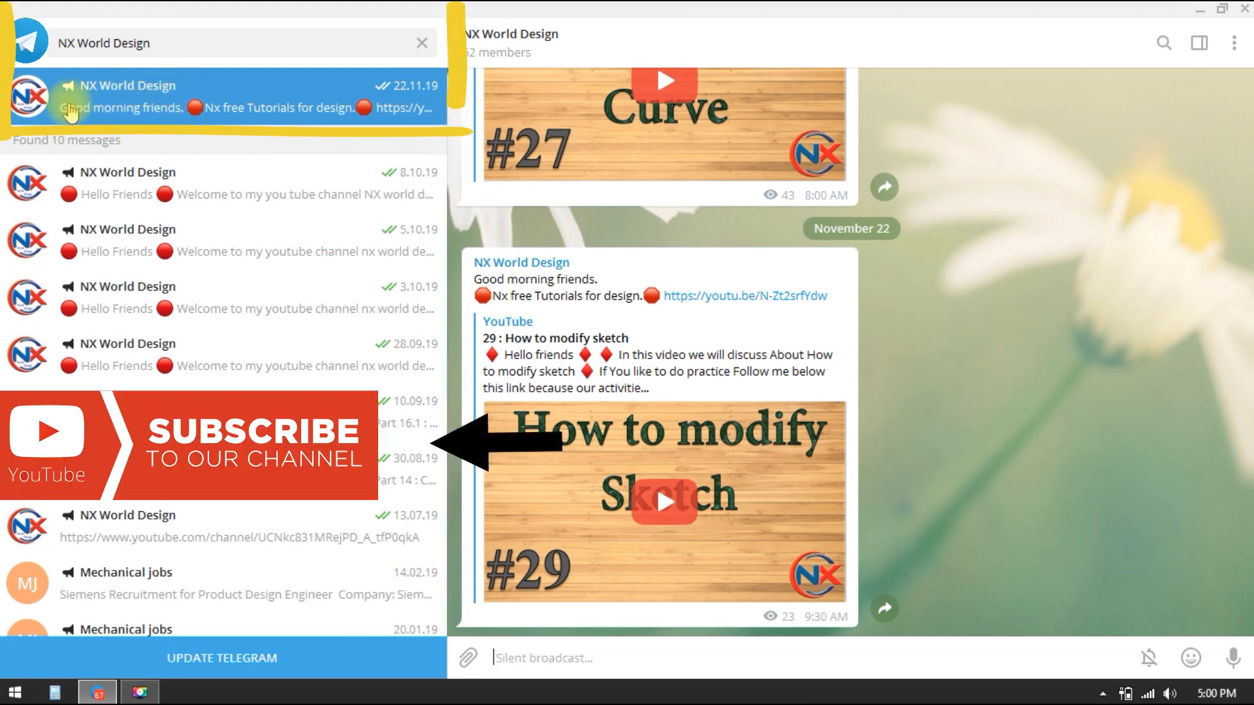
- Switch to Telegram and clear the search for the NX World Design channel
key(Escape)
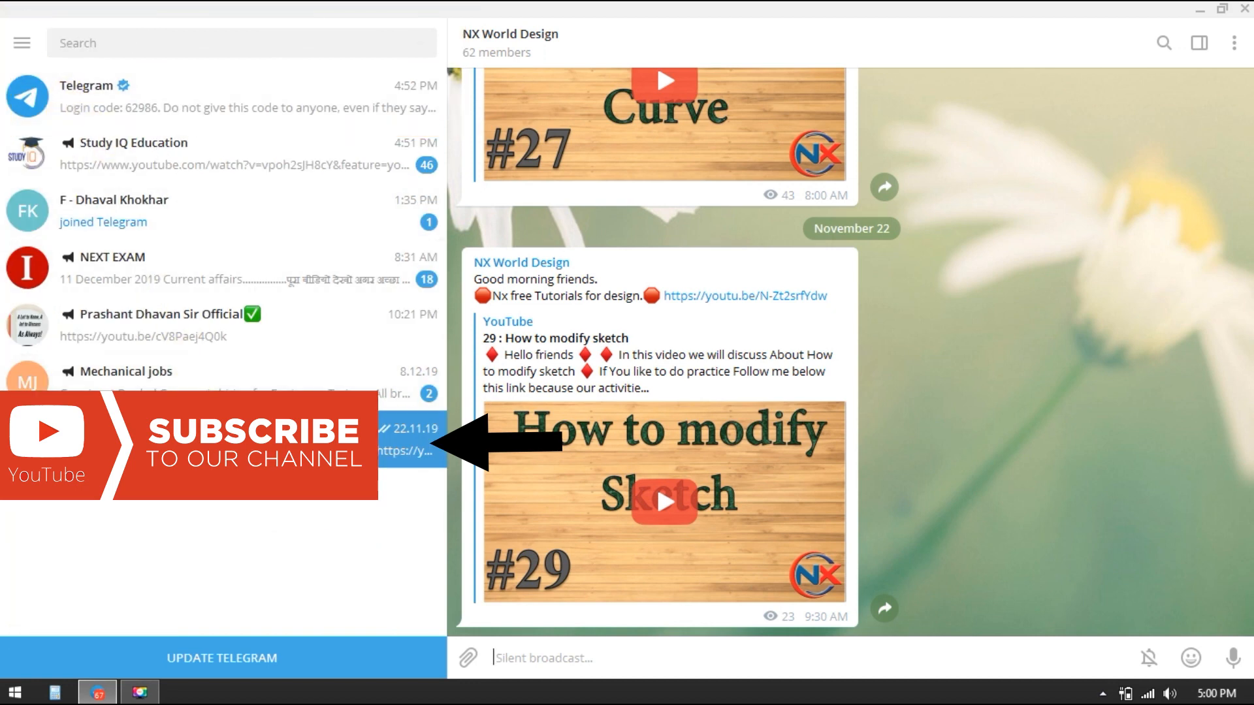